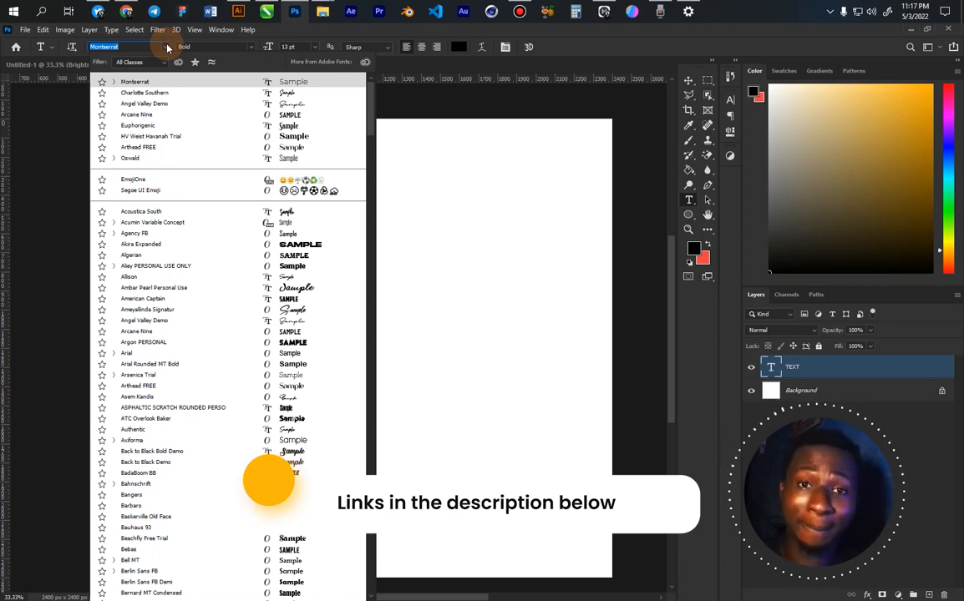
Step: Set the text's font to Arcane Nine, then scale it up to about 158.5 pt near the canvas centre
left_click(296, 117)
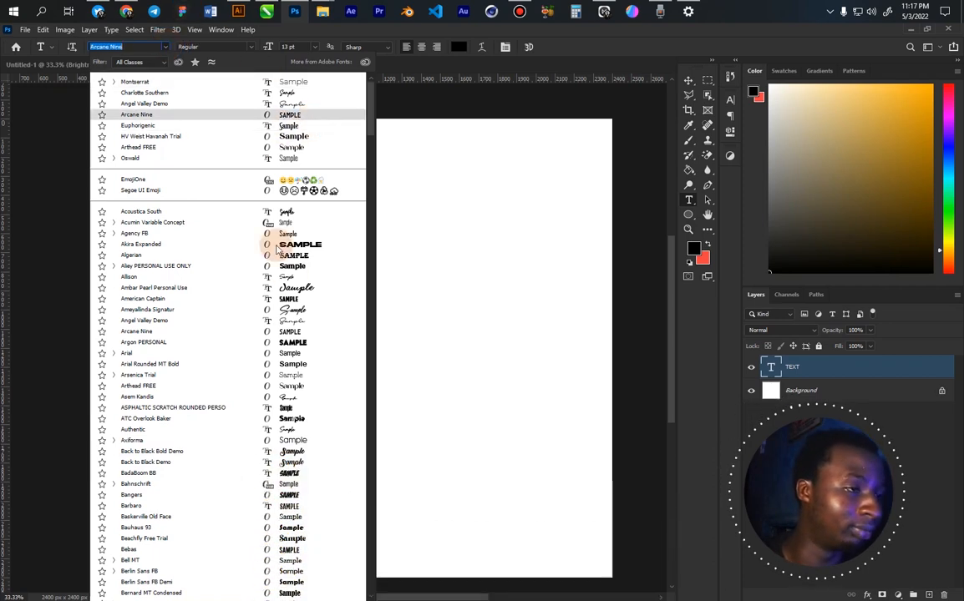
left_click(296, 112)
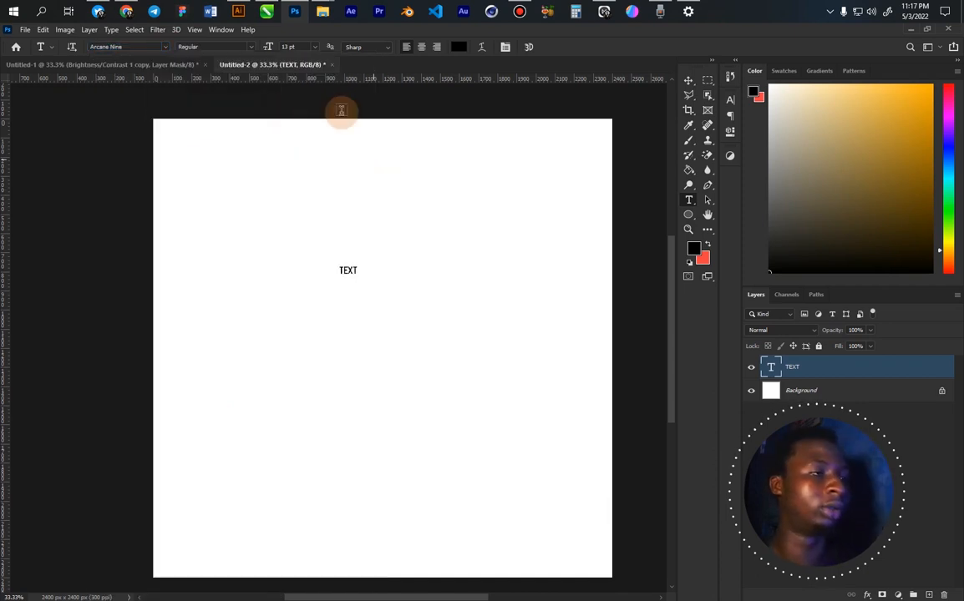
key("v")
left_click_drag(357, 275, 542, 437)
left_click_drag(462, 326, 354, 315)
key("Return")
Step: Change the font of the enlarged text to American Captain
key("t")
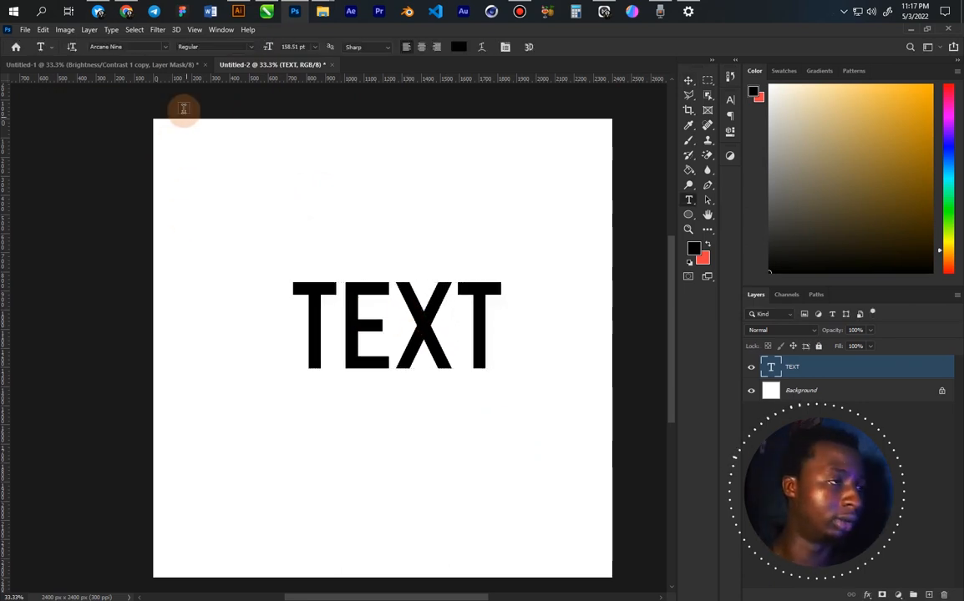
left_click(147, 47)
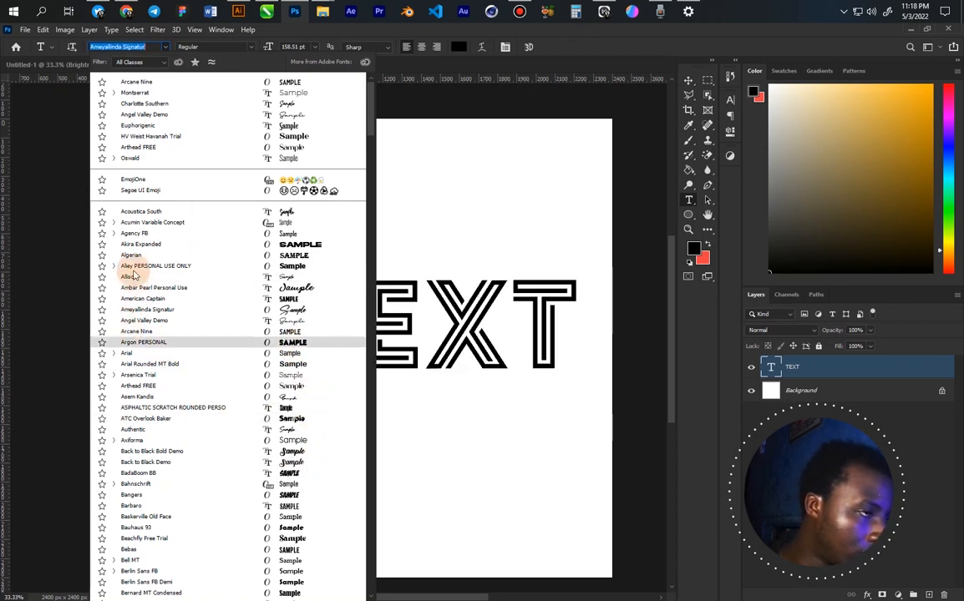
left_click(265, 304)
Step: Enlarge the text further and centre it on the canvas
key("v")
left_click_drag(430, 318, 429, 324)
key("ctrl+t")
left_click_drag(465, 280, 526, 223)
key("Return")
mouse_move(426, 323)
left_mouse_down()
mouse_move(441, 323)
mouse_move(438, 334)
left_mouse_up()
Step: Skew the text so its baseline slopes upward to the right, and move it back toward the canvas centre
key("ctrl+t")
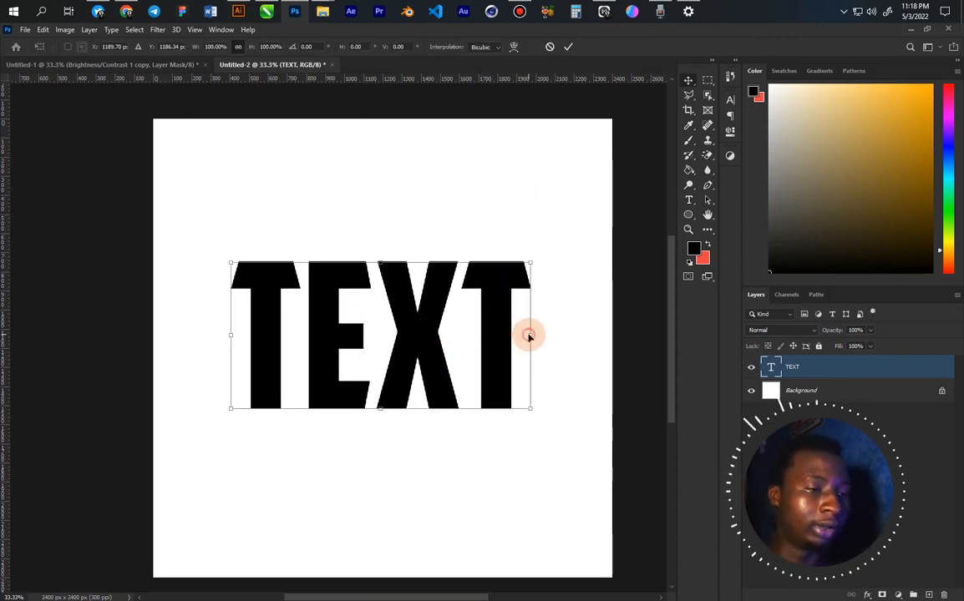
left_click_drag(529, 344, 529, 295)
key("Return")
left_click_drag(426, 290, 419, 311)
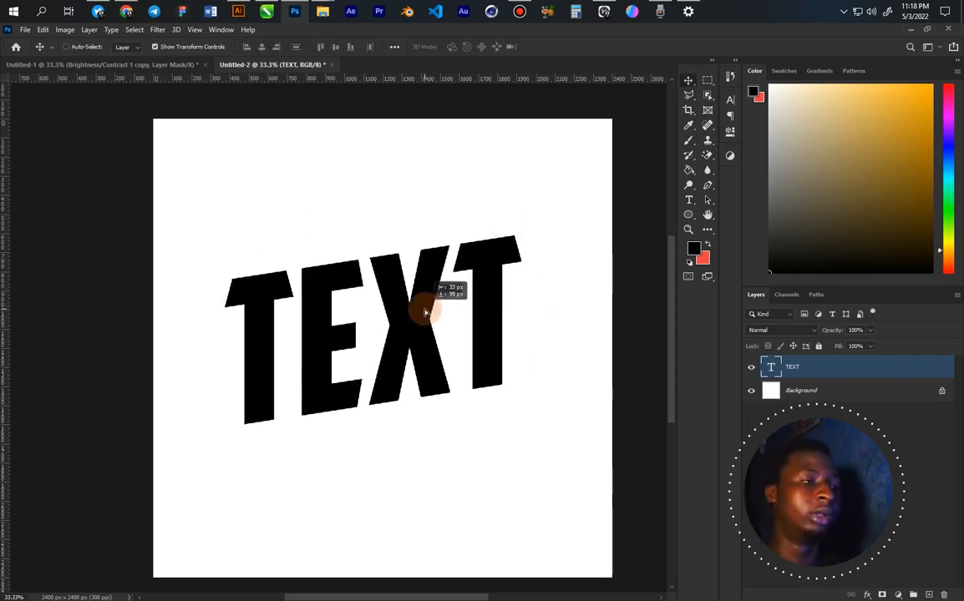
Step: Place the metal texture image 1 (18) from the "grunge and texture backgrounds" folder above the text layer
mouse_move(323, 11)
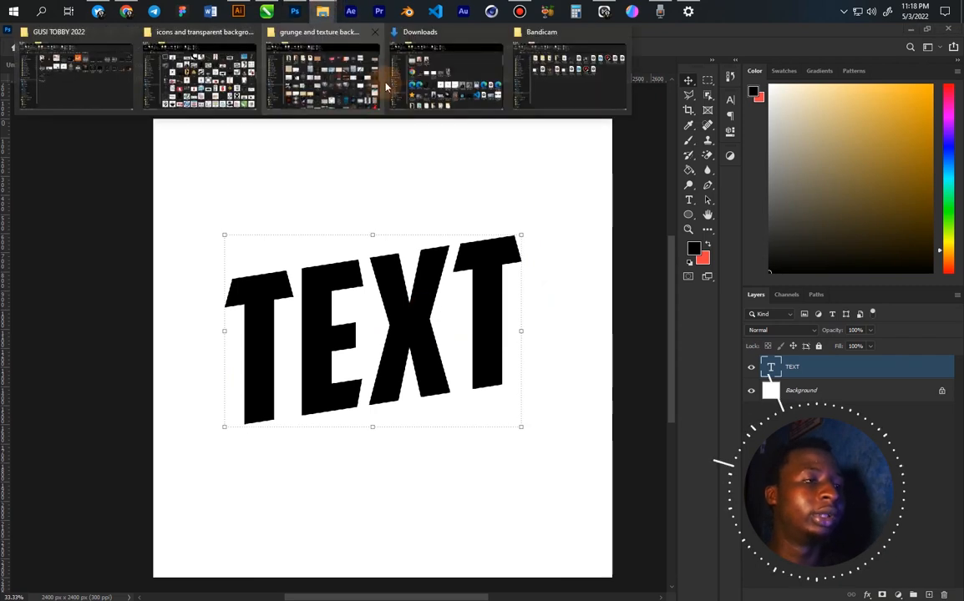
left_click(325, 75)
scroll(636, 413, "down", 6)
scroll(568, 392, "up", 3)
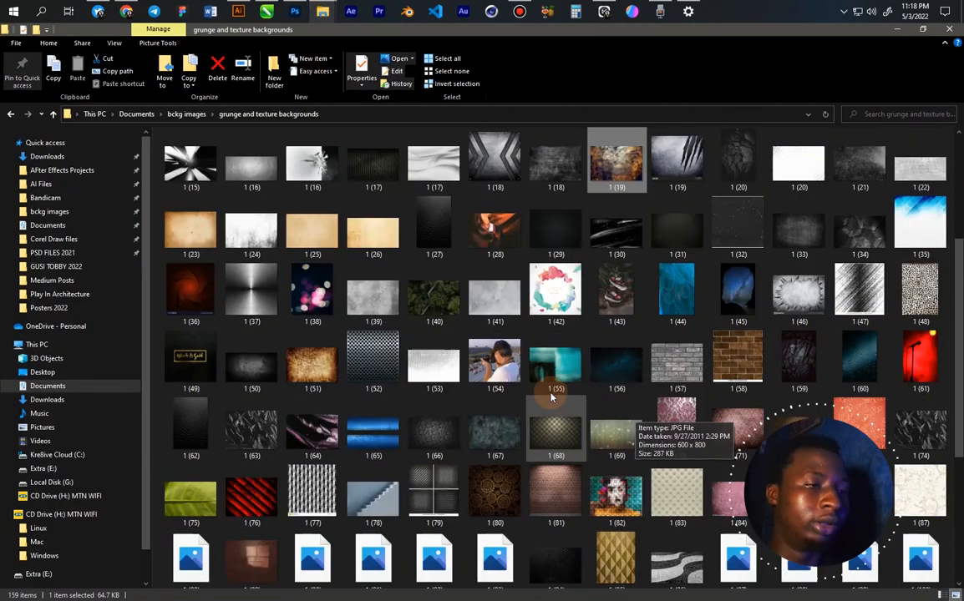
left_click(493, 159)
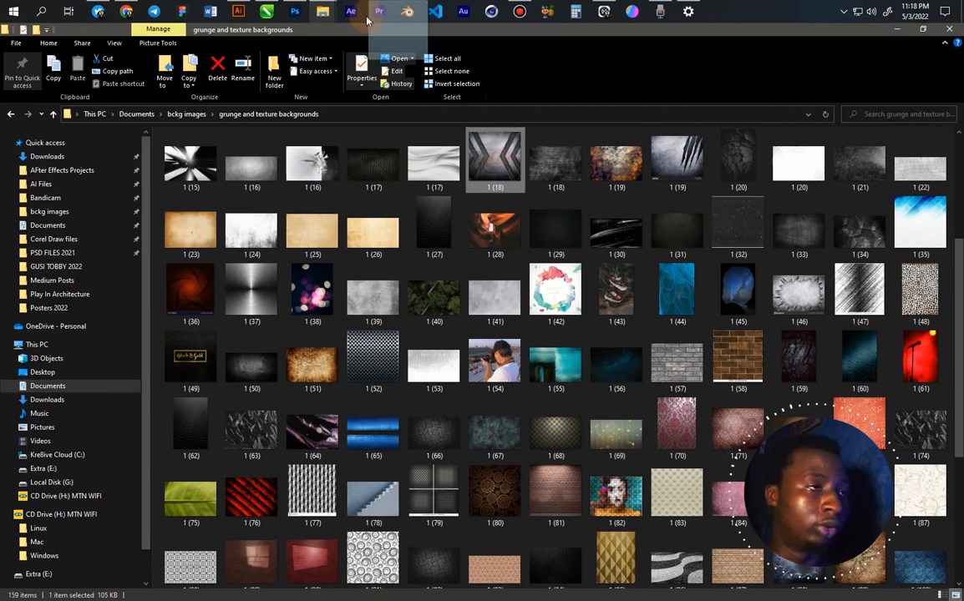
left_click_drag(312, 6, 363, 255)
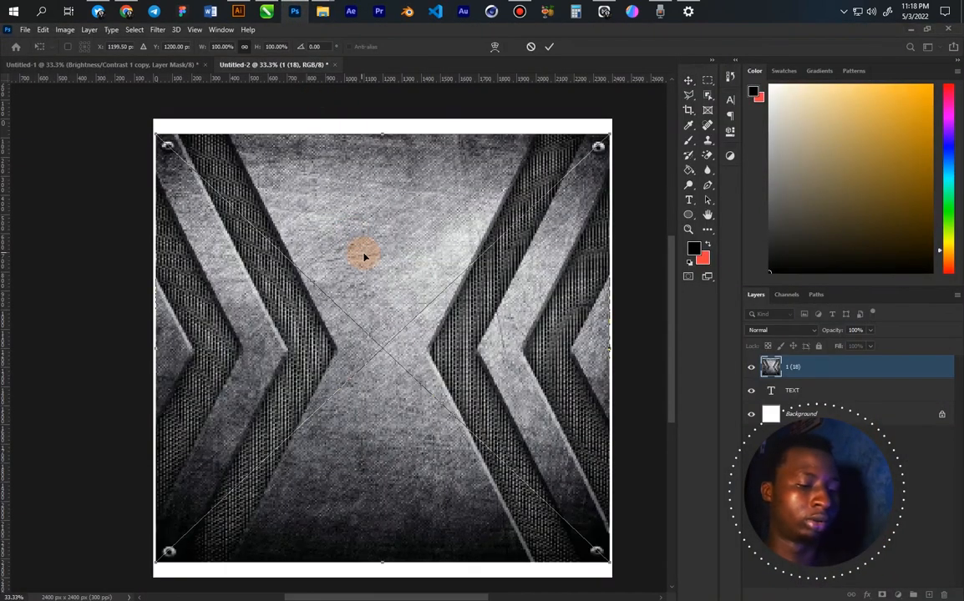
key("Return")
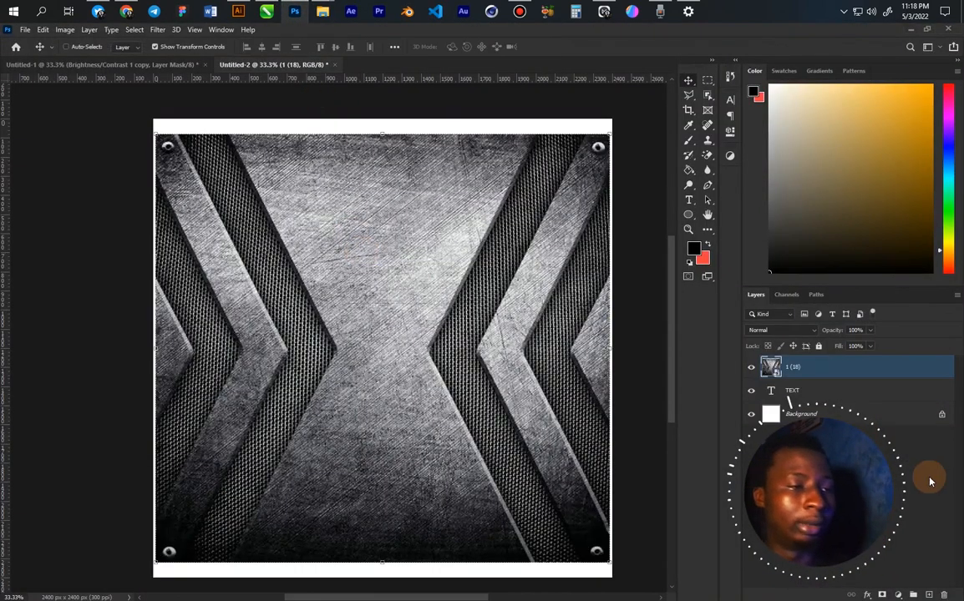
Step: Clip the texture layer to the text and reposition the texture inside the letters
right_click(860, 374)
left_click(762, 362)
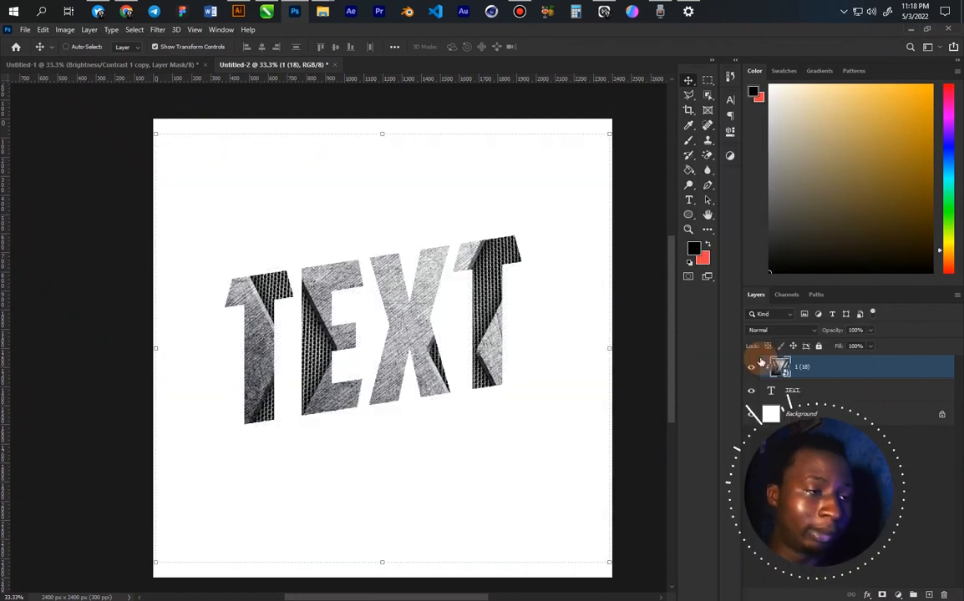
left_click_drag(558, 443, 487, 326)
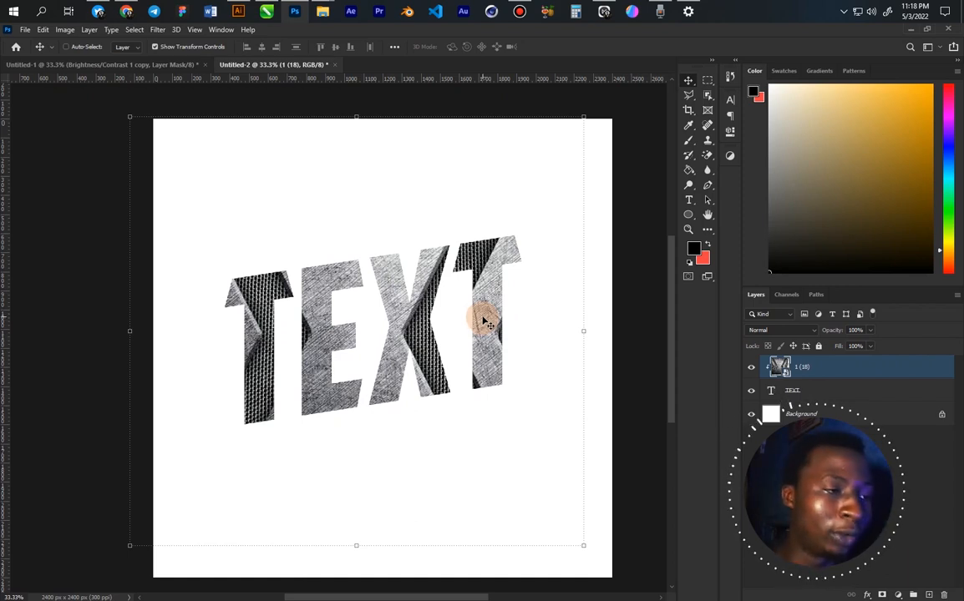
Step: Add an Inner Shadow to the text layer with angle 47°, distance 46 px and size 166 px
left_click(867, 398)
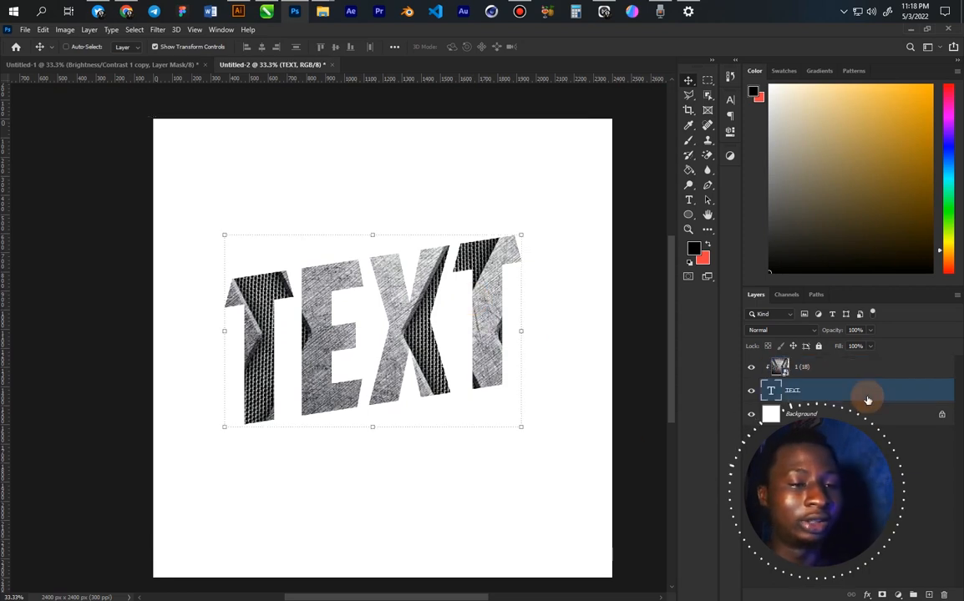
double_click(903, 397)
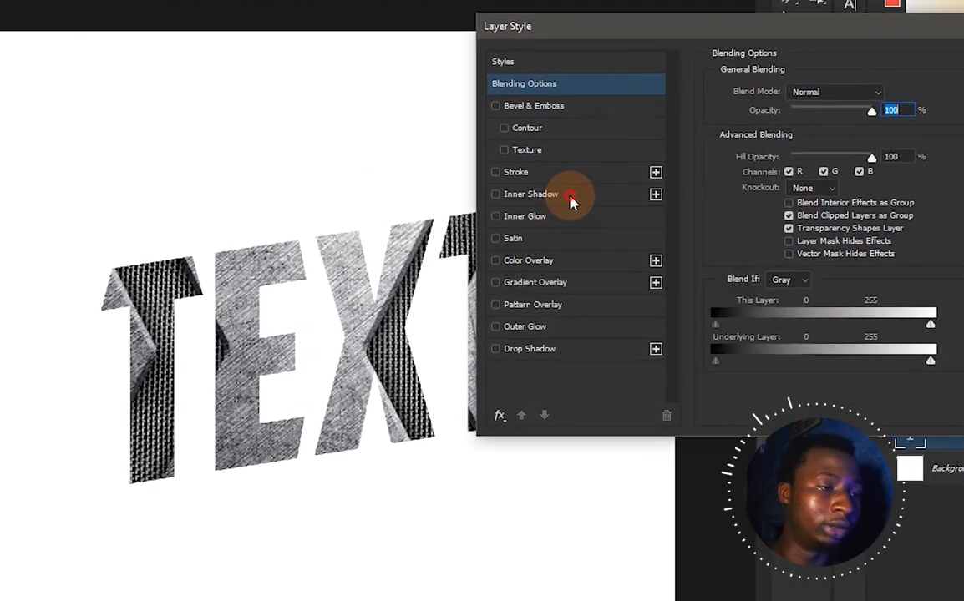
left_click(555, 228)
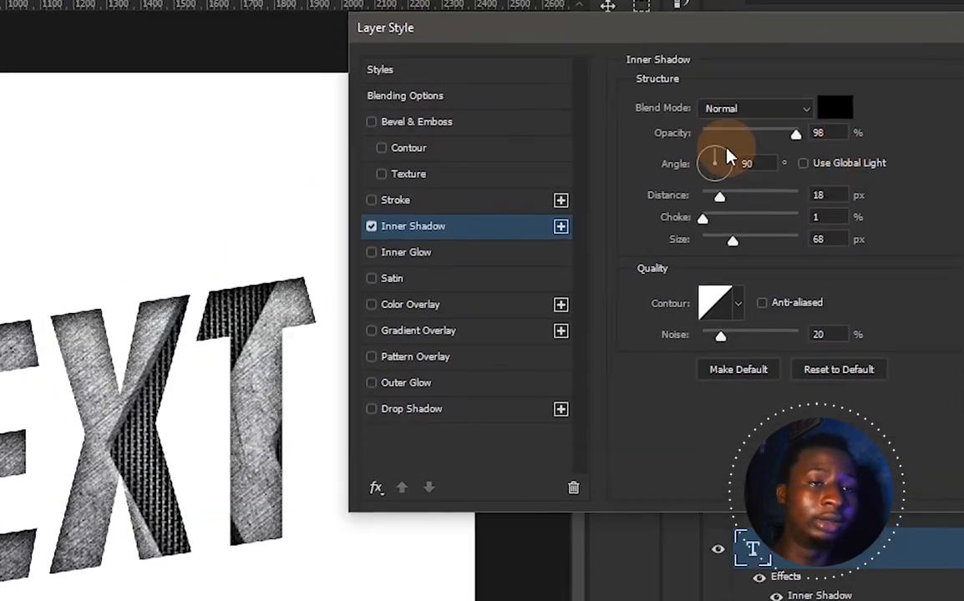
left_click_drag(700, 171, 729, 136)
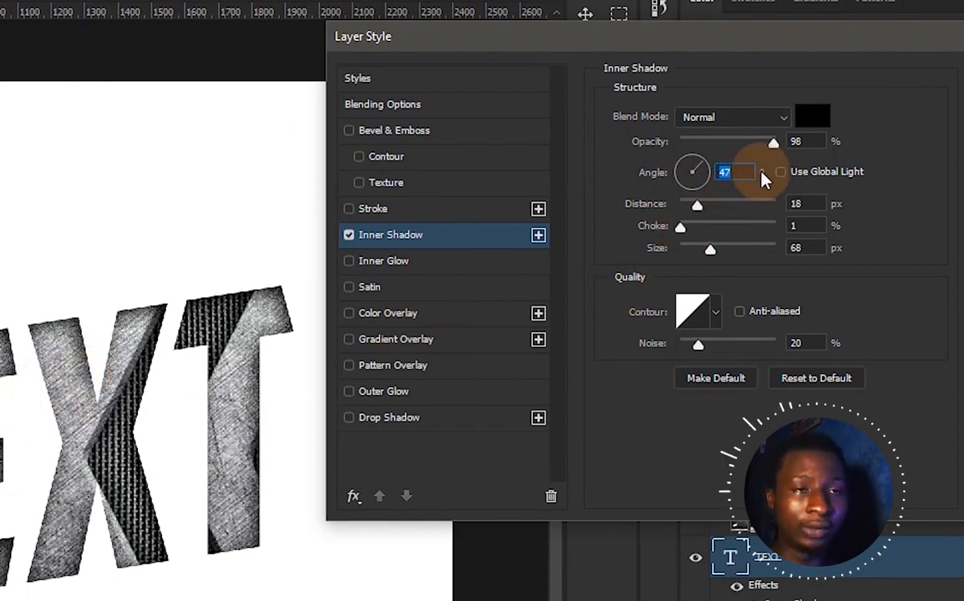
left_click_drag(707, 211, 726, 209)
left_click_drag(737, 252, 749, 252)
left_click_drag(756, 40, 667, 66)
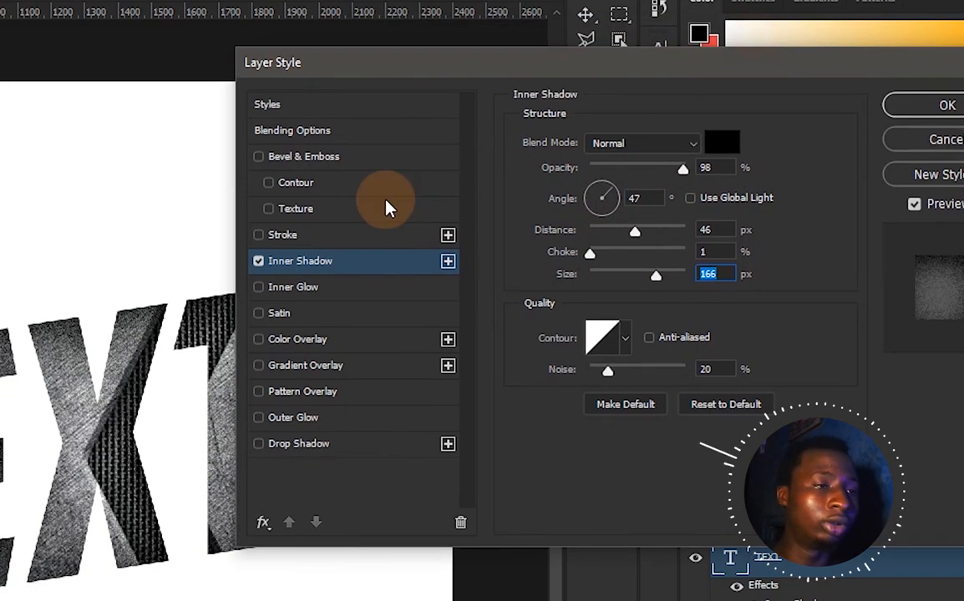
Step: Add Bevel & Emboss with depth 396%, size 51 px, highlight opacity 29% and shadow opacity 53%
left_click(362, 160)
left_click_drag(658, 434, 687, 432)
left_click_drag(666, 486, 706, 486)
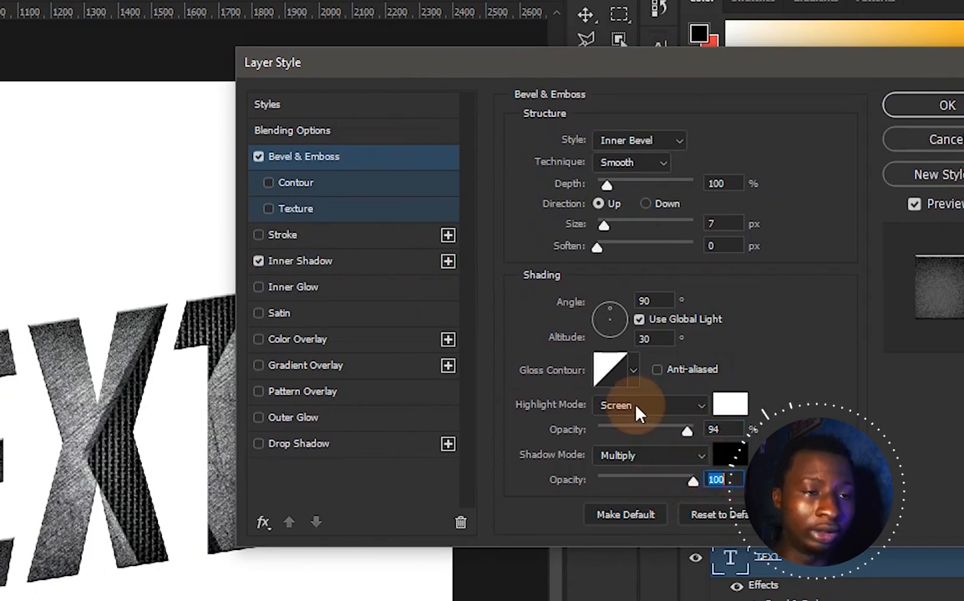
left_click_drag(683, 433, 690, 435)
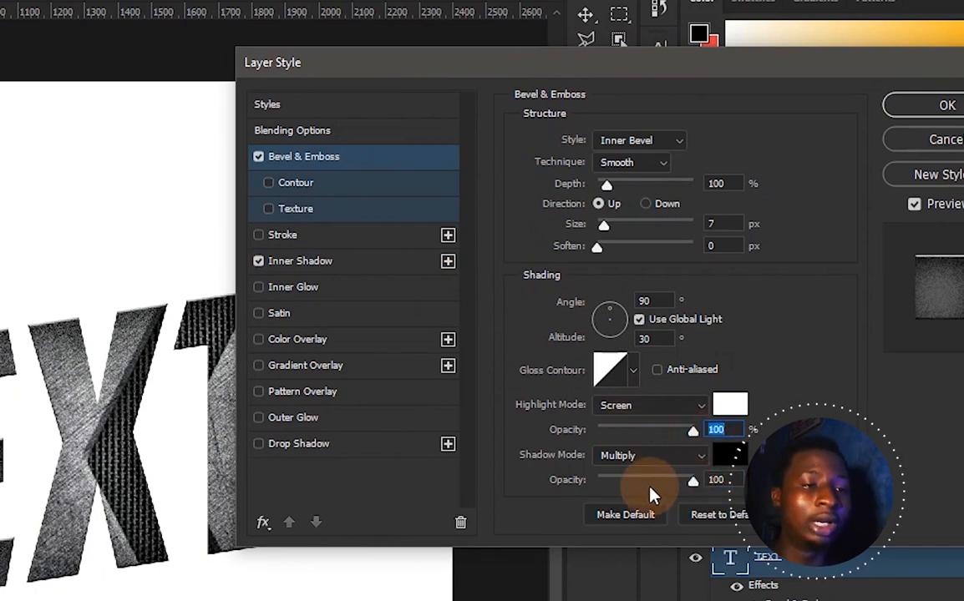
mouse_move(608, 223)
left_mouse_down()
mouse_move(628, 228)
mouse_move(621, 236)
left_mouse_up()
left_click_drag(607, 184, 634, 187)
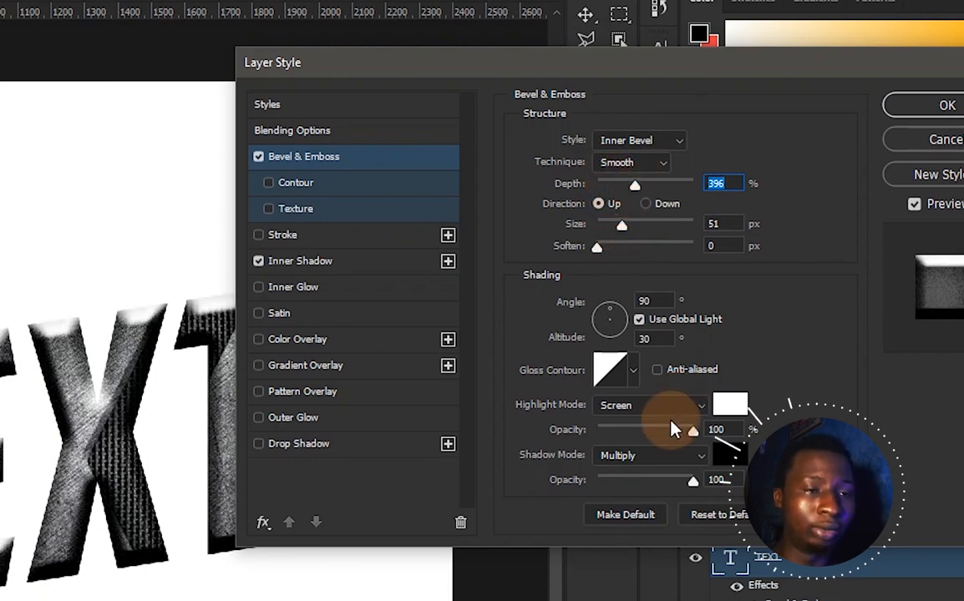
left_click_drag(672, 431, 624, 431)
left_click_drag(690, 485, 651, 487)
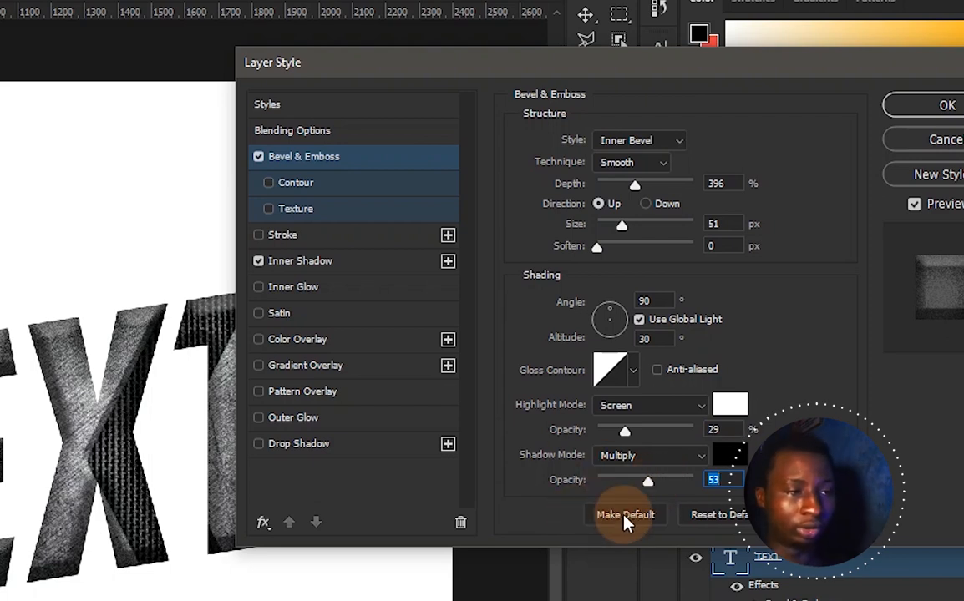
Step: Enable the bevel's Contour with a range of 60% and apply the layer style
left_click(372, 183)
left_click_drag(622, 186, 596, 179)
left_click(622, 181)
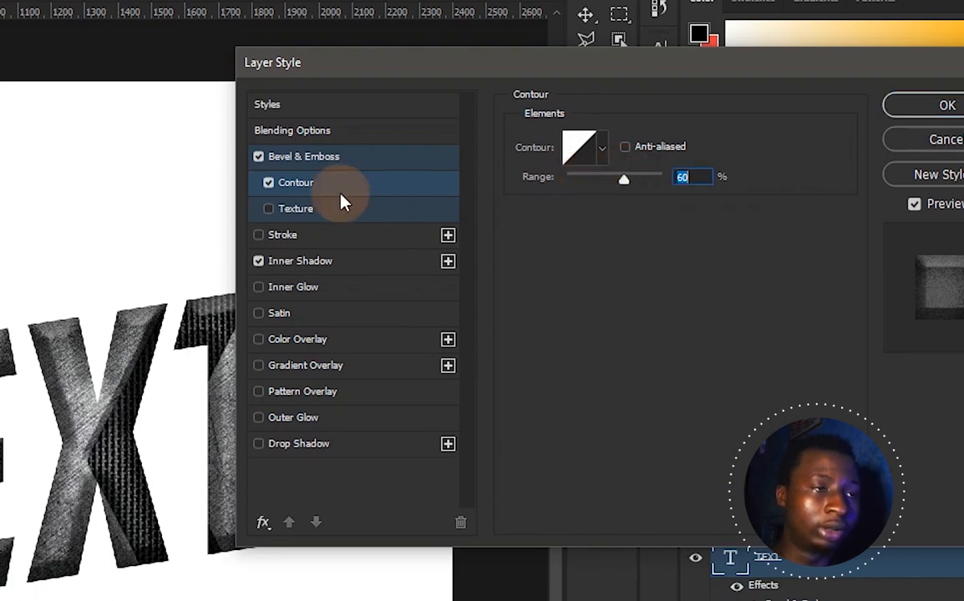
left_click(368, 167)
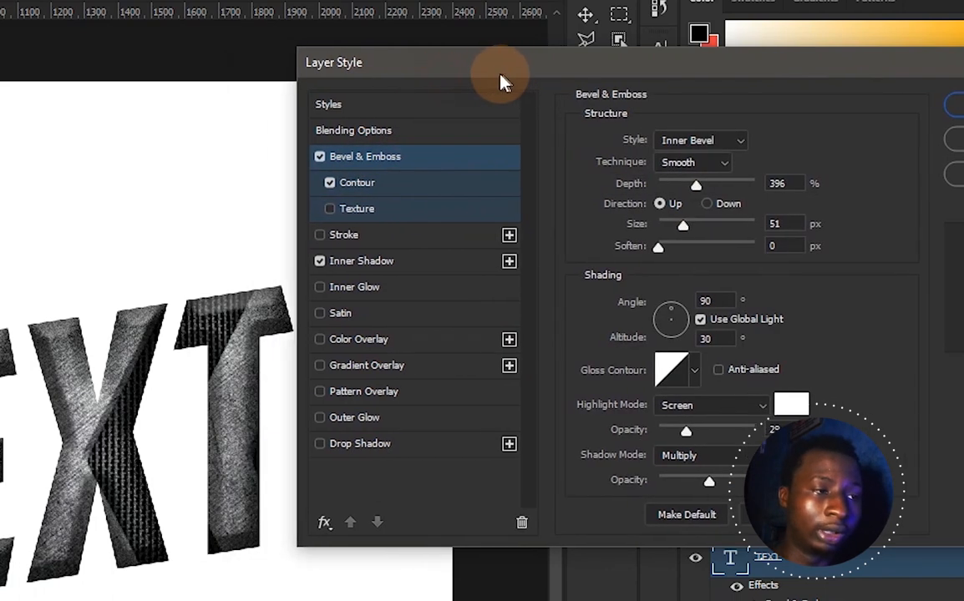
left_click(947, 105)
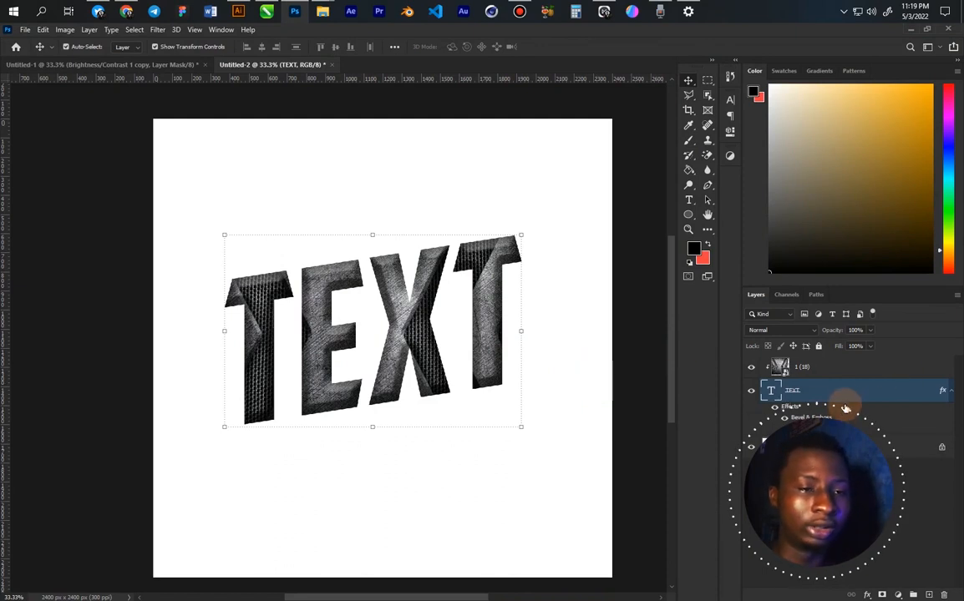
Step: Duplicate the styled text layer and clear the layer style from the original below it
key("ctrl+j")
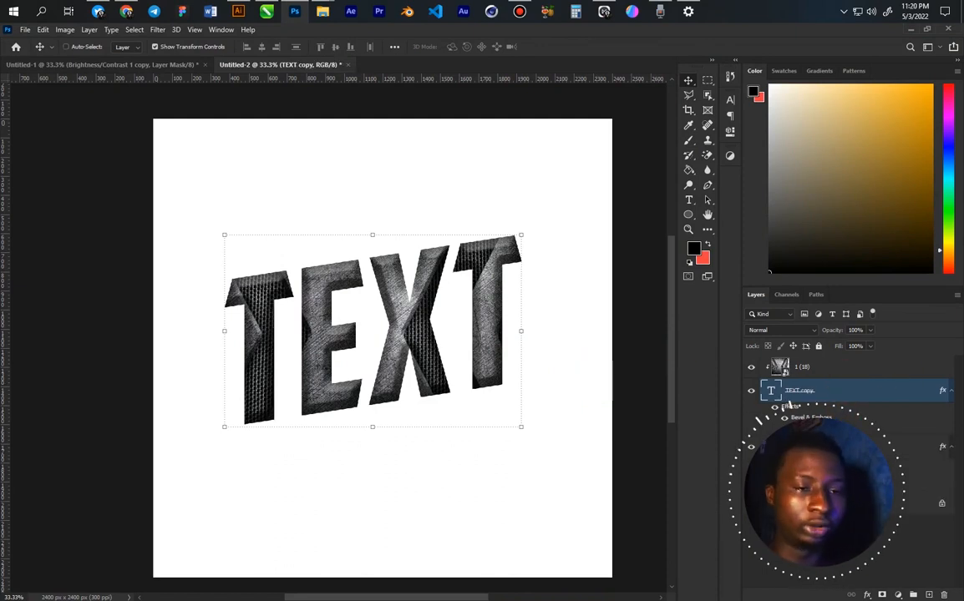
left_click(802, 447)
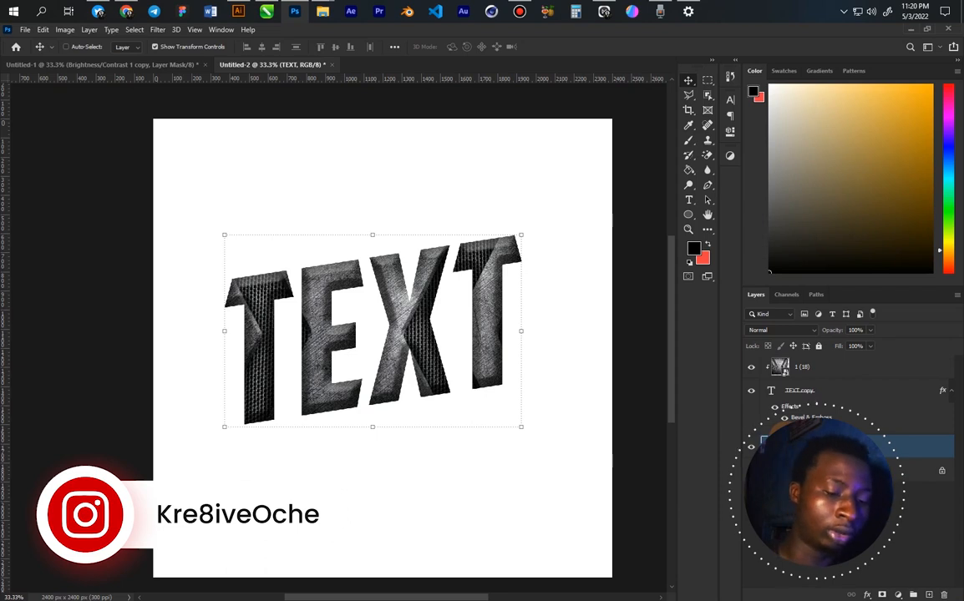
Step: Nudge the original text layer down and left so it sits offset behind the textured copy
key("Down")
key("Down")
key("Down")
key("Down")
key("Down")
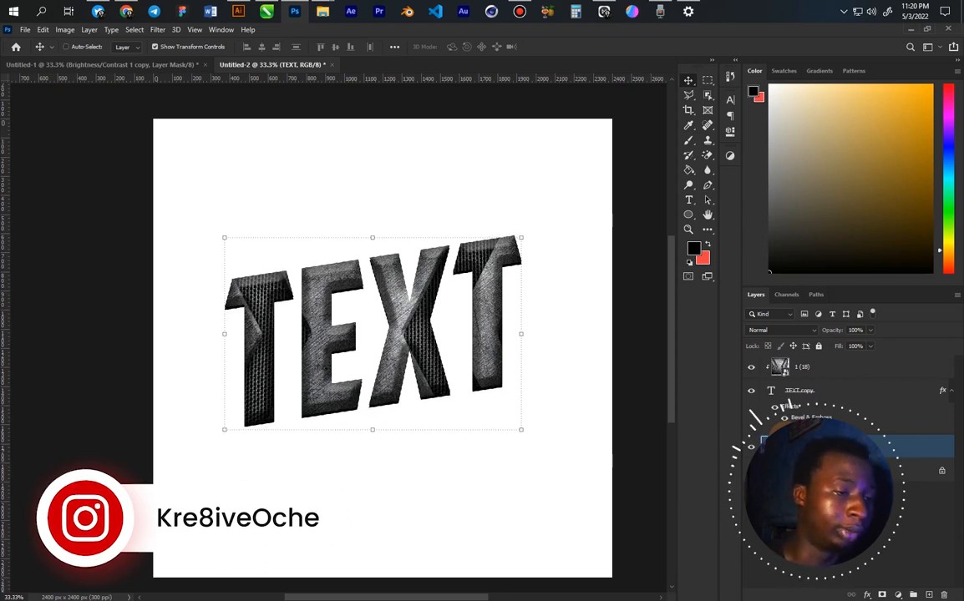
key("Left")
key("Left")
key("Left")
key("Left")
key("Left")
key("Left")
key("Left")
key("Left")
key("Left")
key("Left")
key("Down")
key("Down")
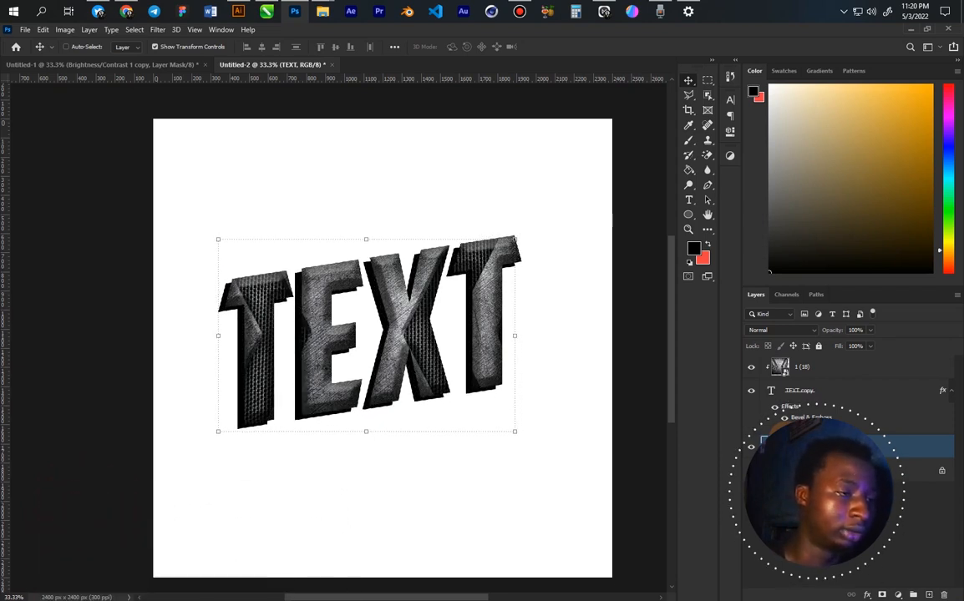
key("Left")
key("Left")
key("Down")
key("Down")
key("Down")
key("Down")
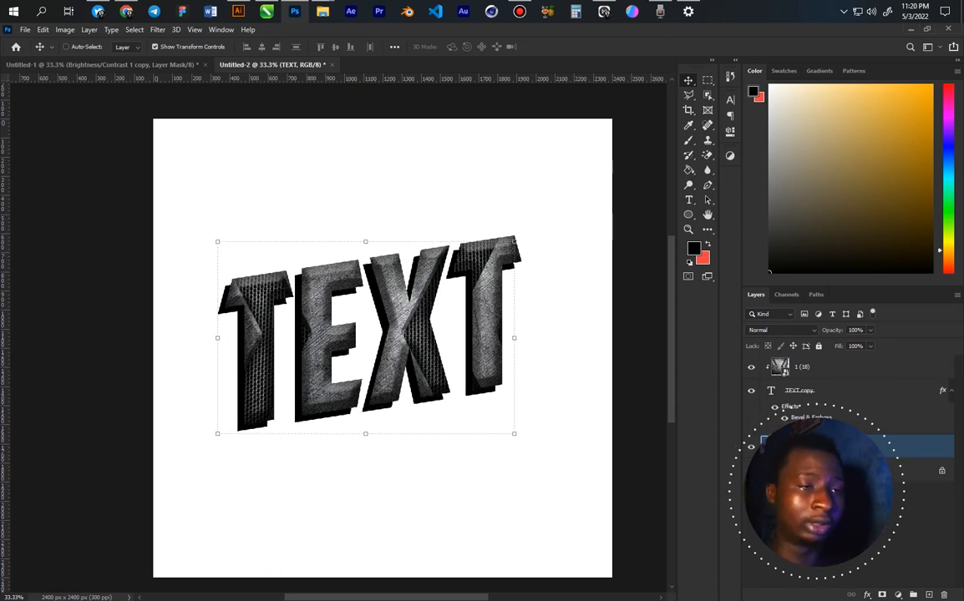
Step: Add a Color Overlay to the rear text layer, sampling dark grey 585859 from the metal texture on the X
double_click(860, 446)
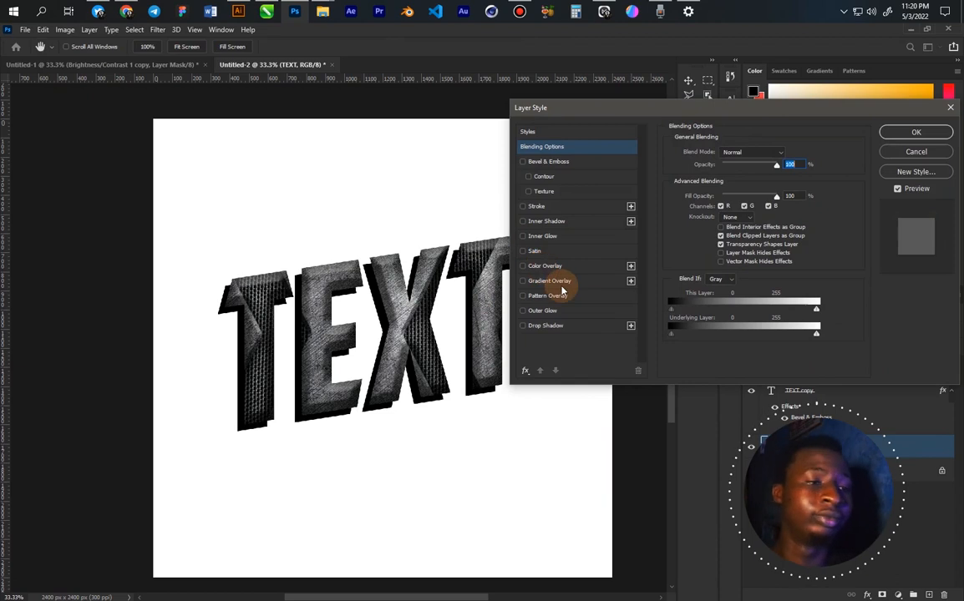
left_click(544, 266)
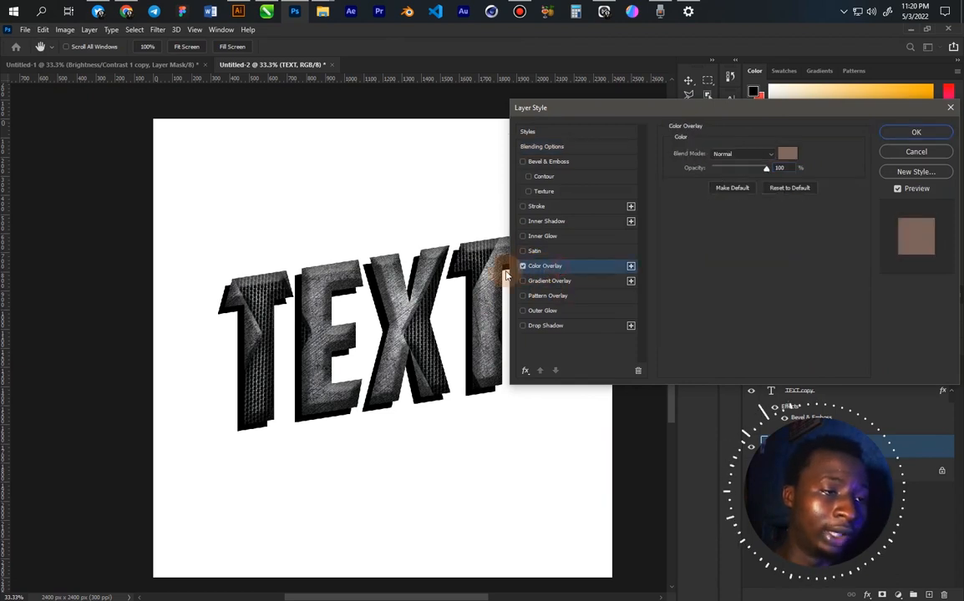
left_click(788, 154)
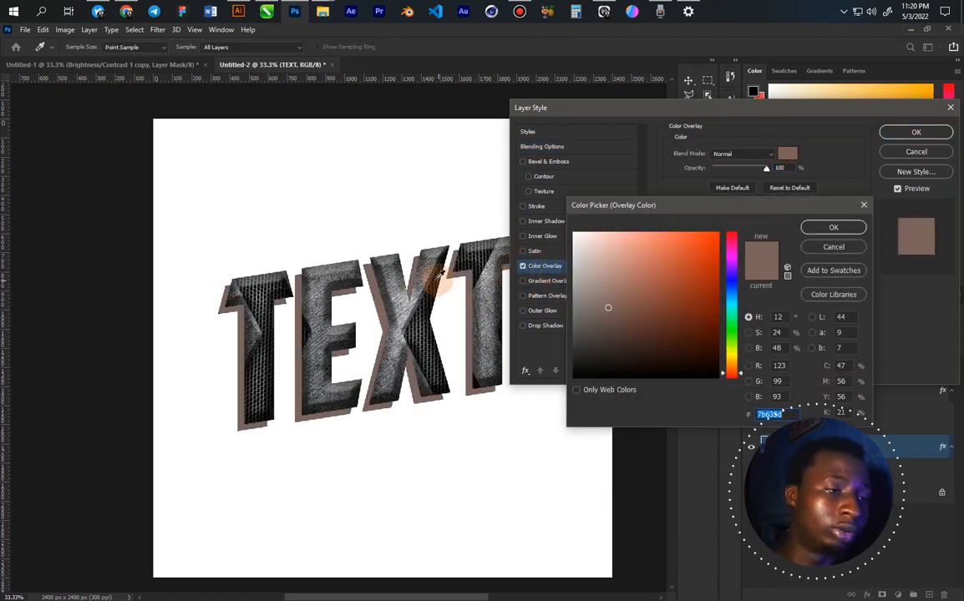
left_click(407, 299)
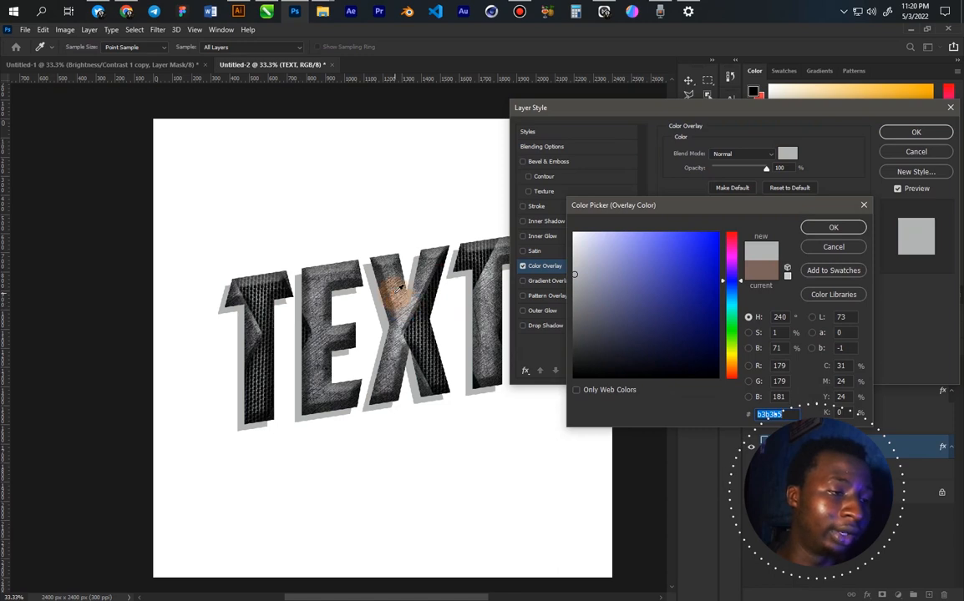
left_click(399, 288)
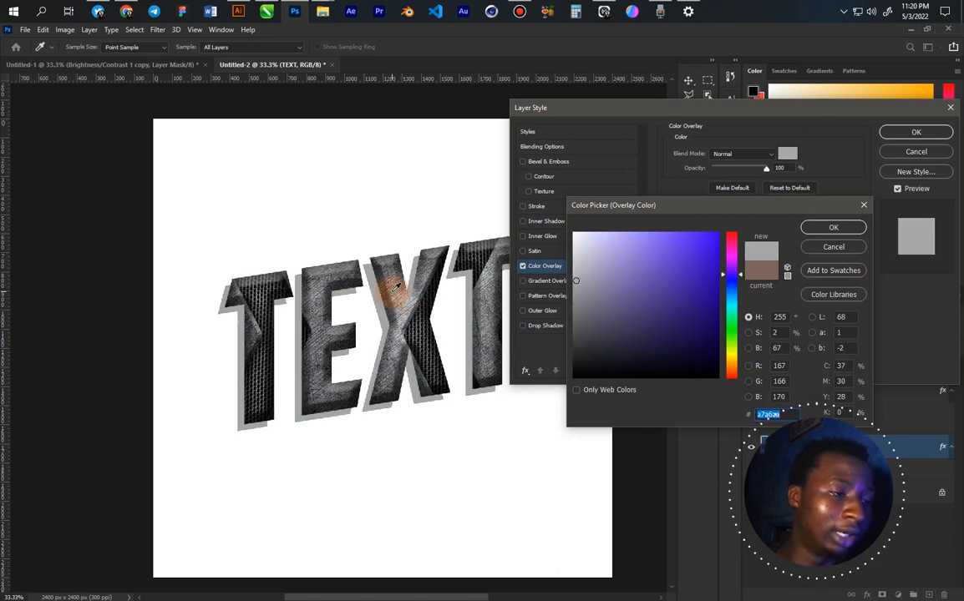
left_click(388, 287)
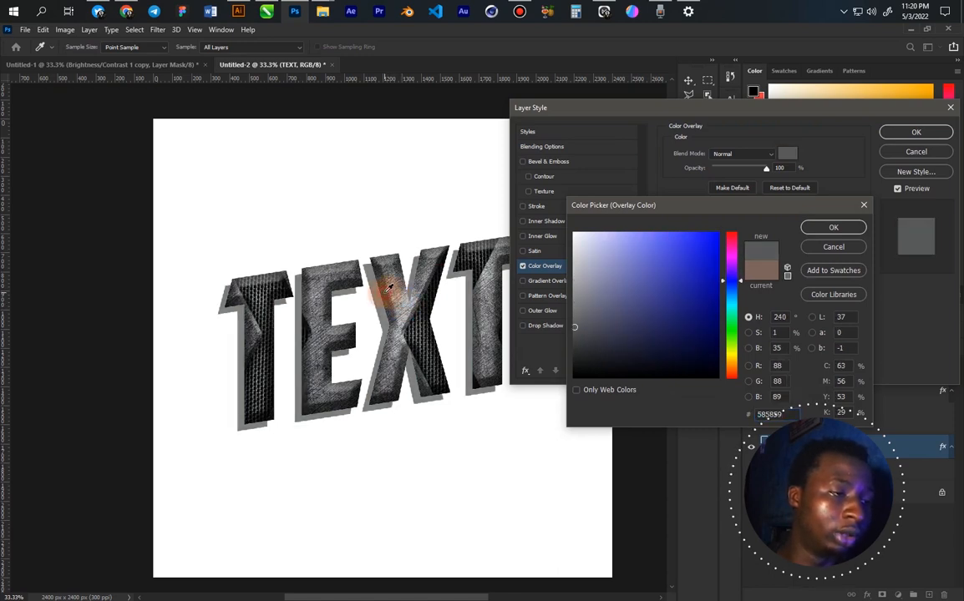
left_click(829, 226)
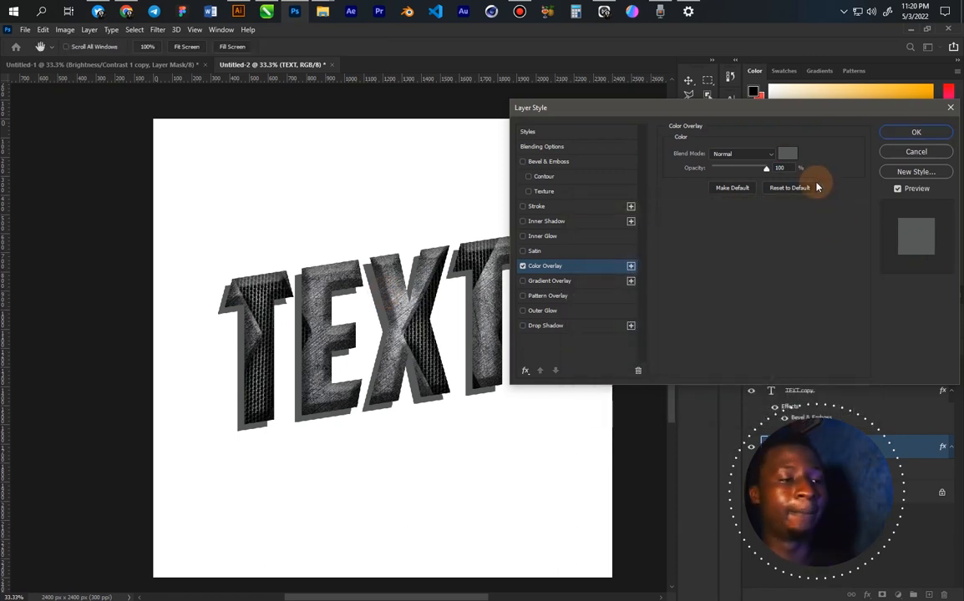
Step: Add an Inner Shadow with distance 218 px and size 210 px to the rear text layer and apply the style
left_click(575, 224)
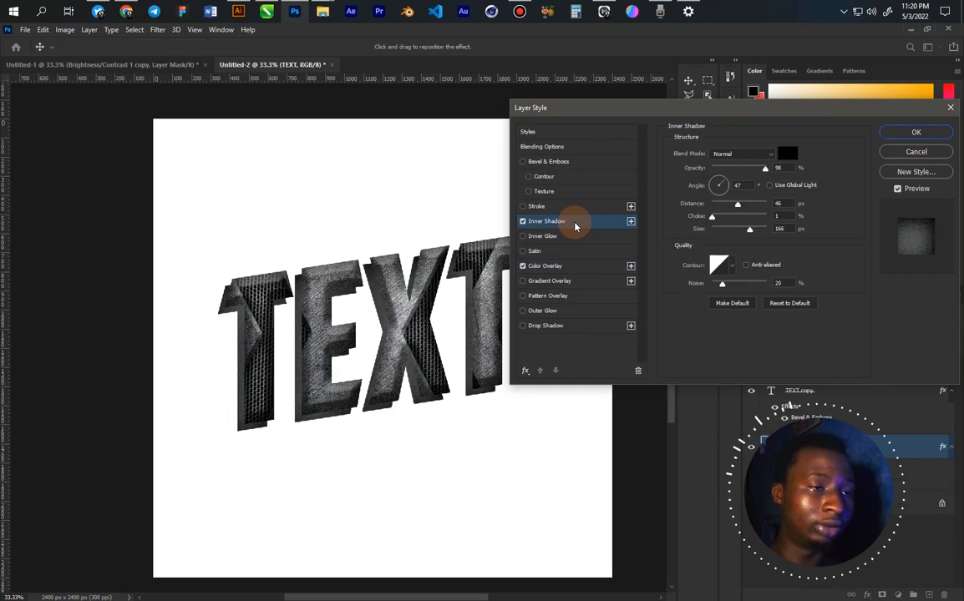
left_click_drag(748, 210, 758, 232)
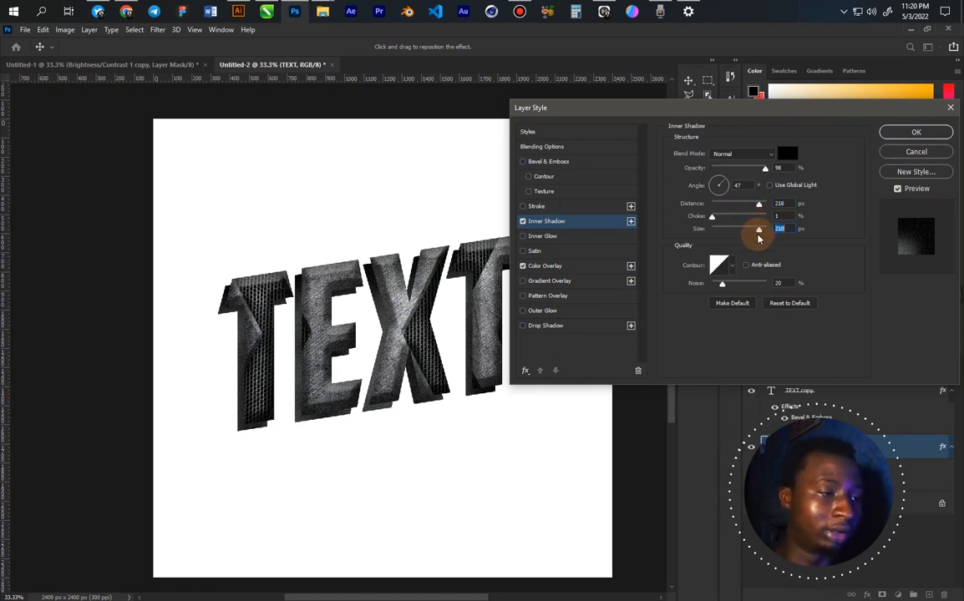
left_click(894, 133)
Step: Nudge the rear text layer slightly up and right so it sits closer behind the textured text
key("Up")
key("Up")
key("Right")
key("Right")
key("Right")
key("Right")
key("Right")
key("Right")
key("Left")
key("Up")
key("Up")
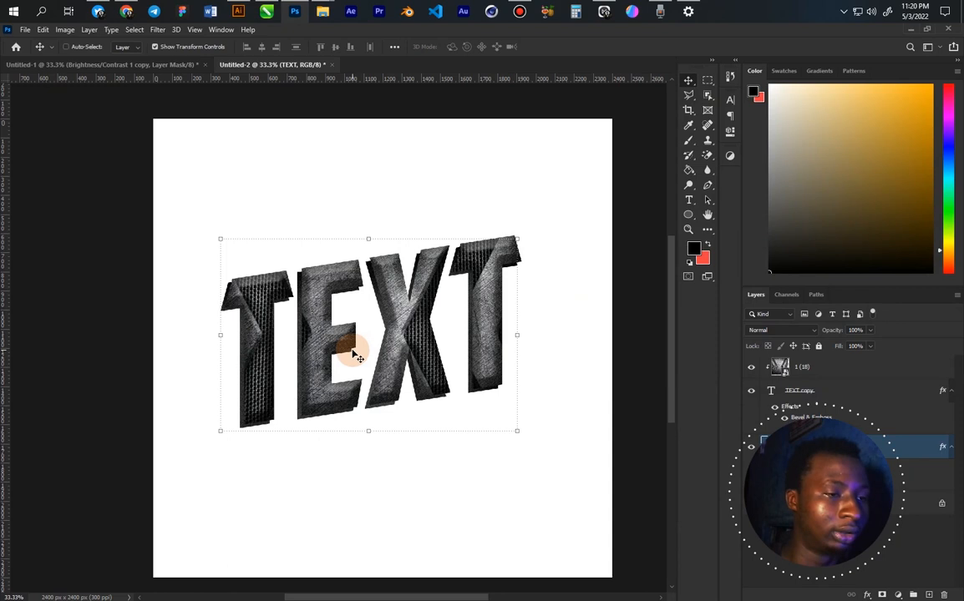
key("Down")
key("Down")
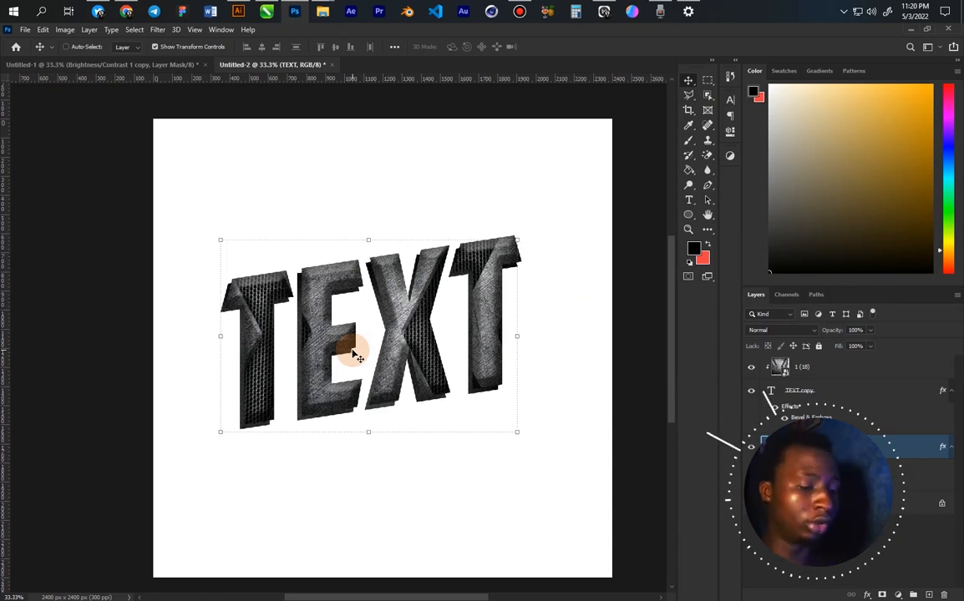
Step: Duplicate the rear text layer and nudge the lower copy further down and left to add another depth step
key("ctrl+j")
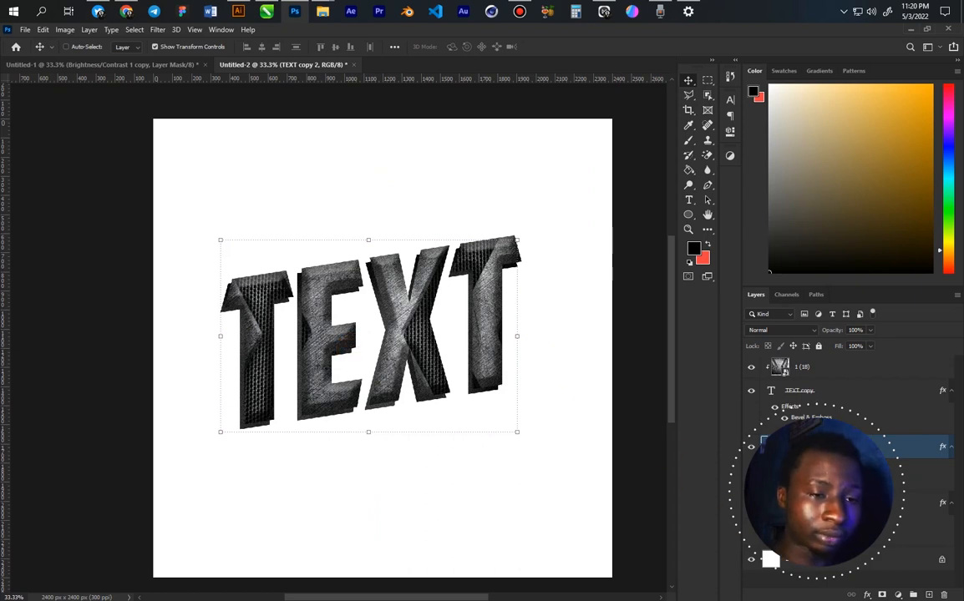
left_click(817, 503)
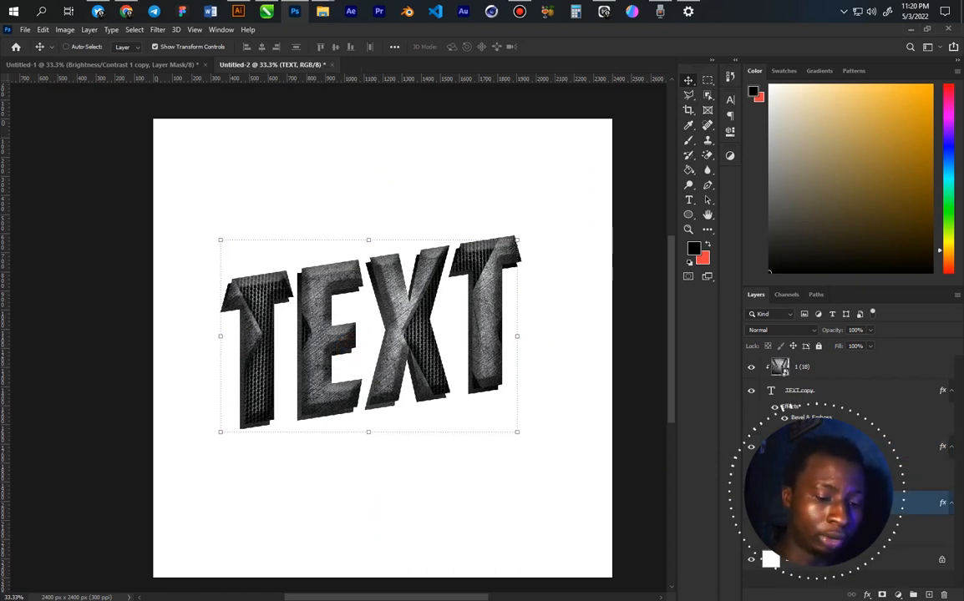
key("Left")
key("Left")
key("Left")
key("Left")
key("Left")
key("Left")
key("Left")
key("Left")
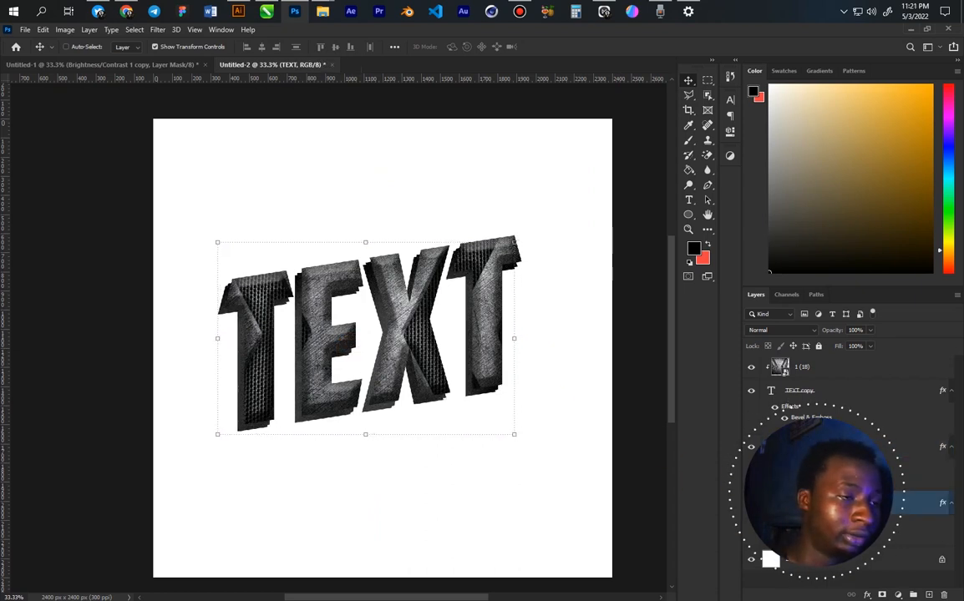
Step: Outline the stepped gap at the lower-right corner of the X's left leg with a closed Polygonal Lasso selection
key("z")
left_click_drag(566, 345, 575, 271)
left_click(435, 208)
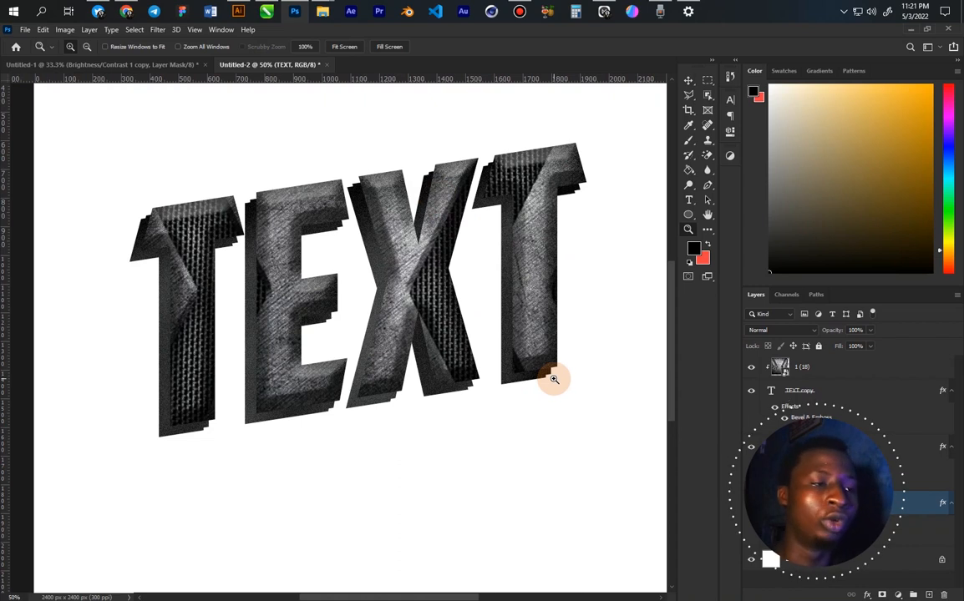
left_click_drag(369, 365, 438, 464)
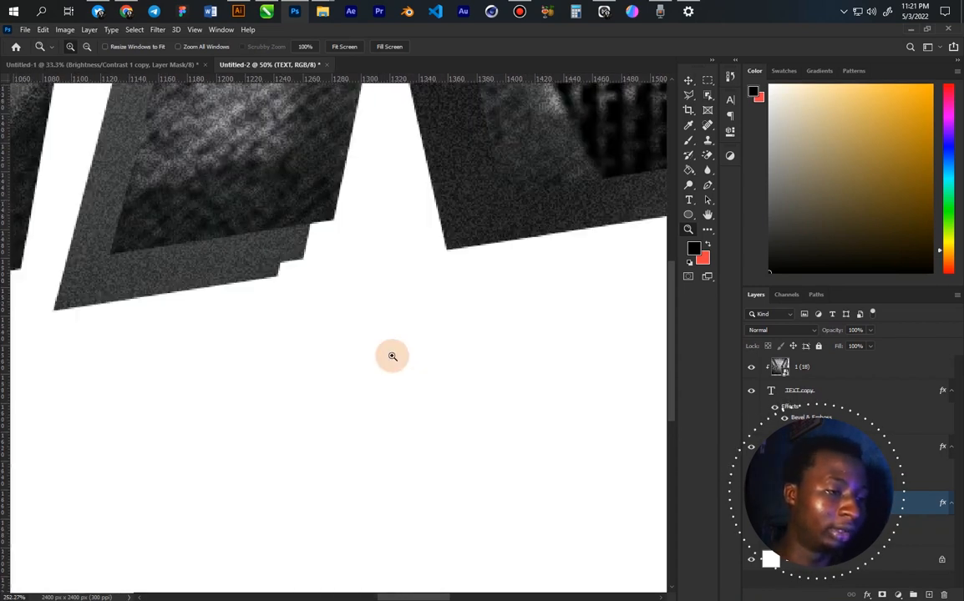
left_click_drag(172, 168, 382, 324)
left_click_drag(331, 297, 331, 297)
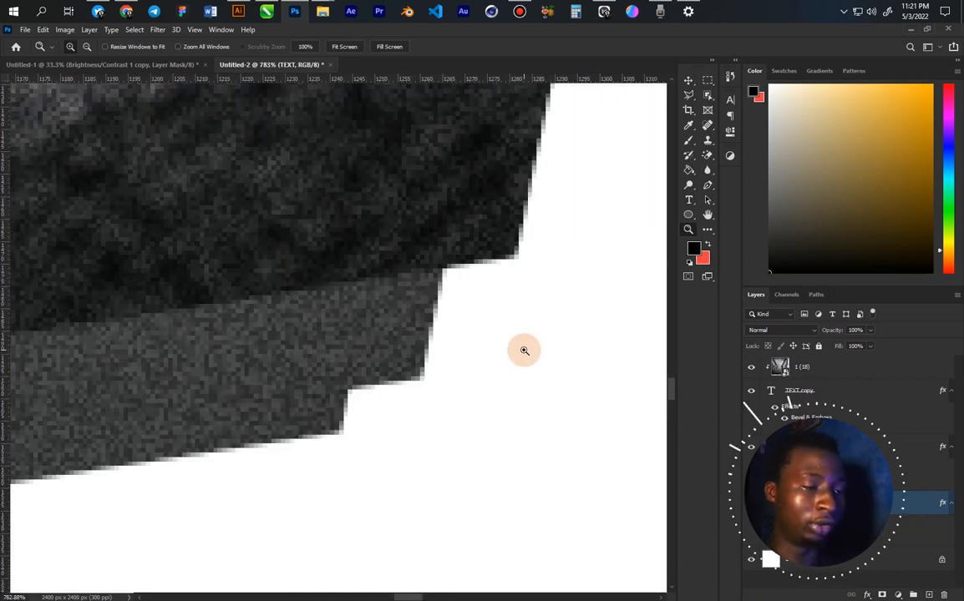
key("l")
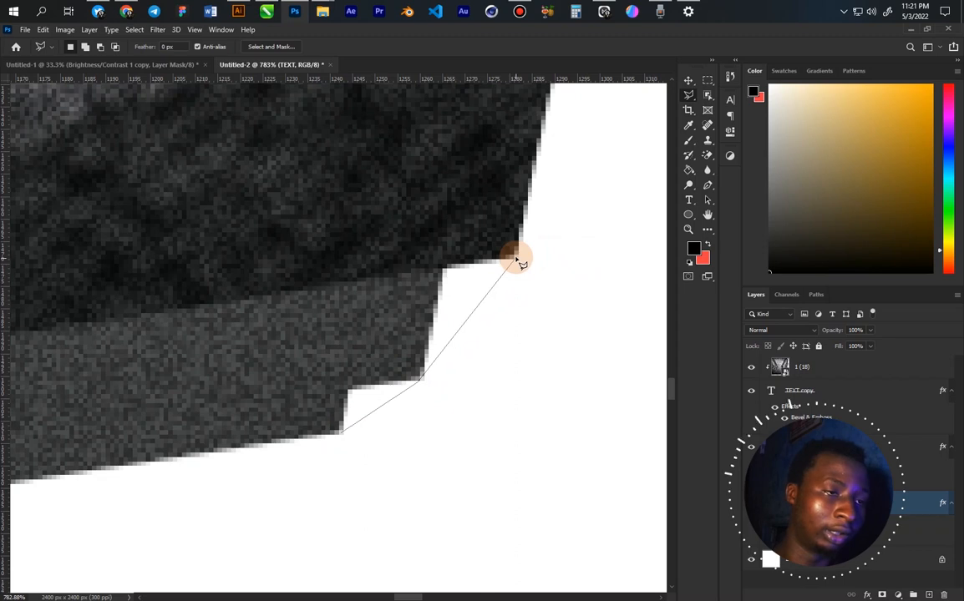
left_click(292, 197)
left_click(259, 362)
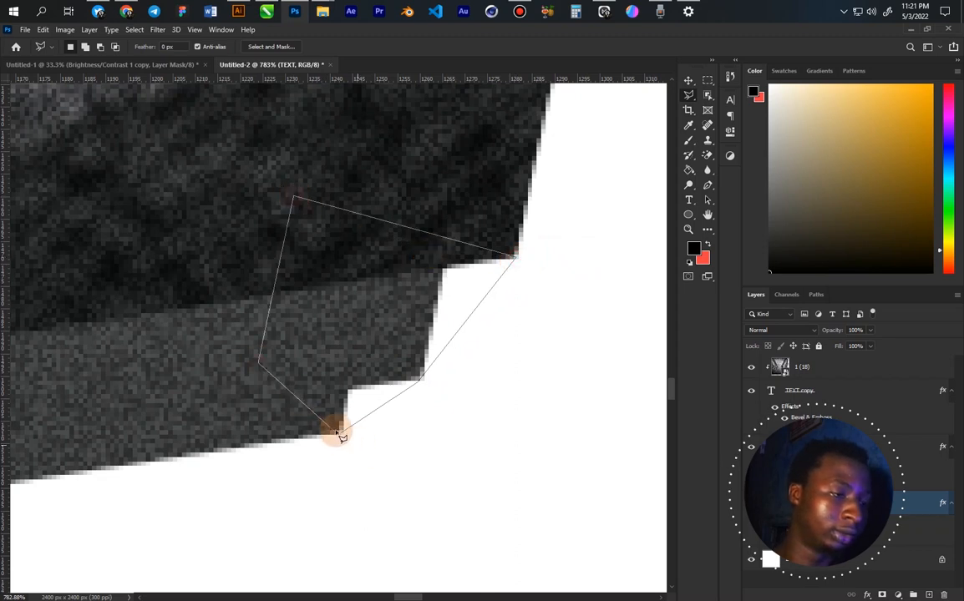
left_click(341, 433)
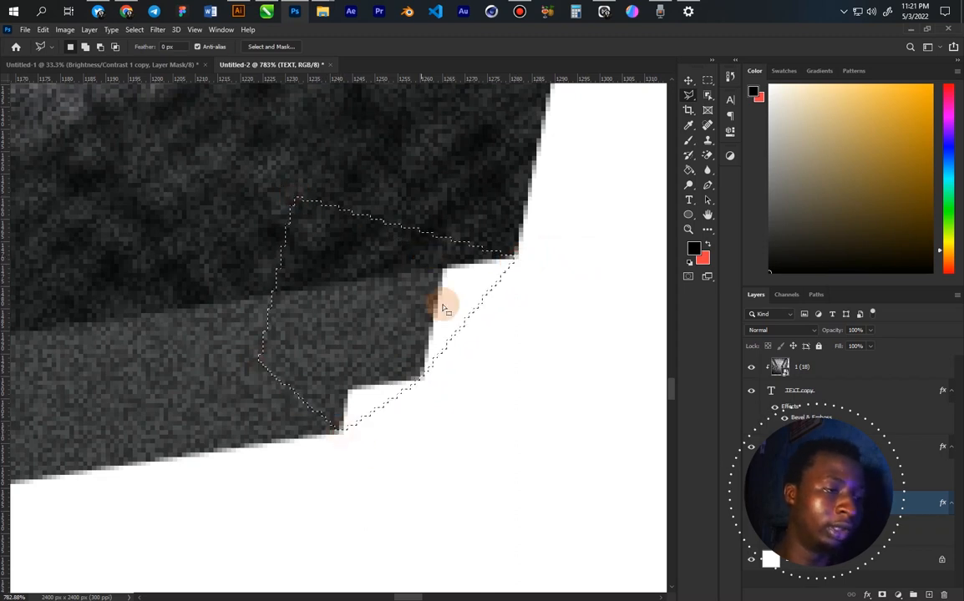
Step: Set the foreground colour to 39393a by sampling the grey depth area beneath the X's left leg
left_click(697, 249)
left_click(323, 340)
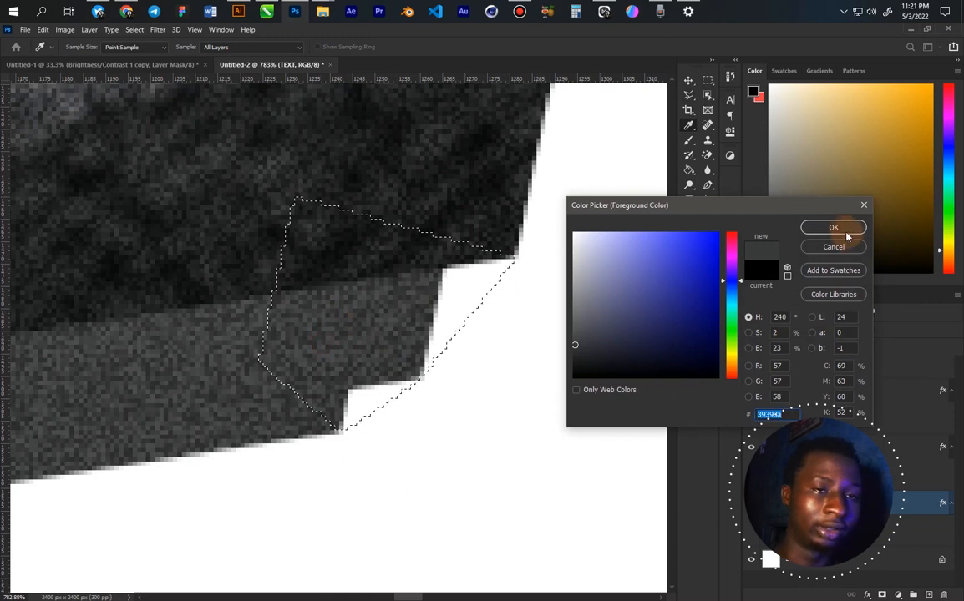
left_click(846, 233)
Step: Create a new layer directly above the Background and fill the selection with the foreground colour using Paint Bucket
left_click(867, 558)
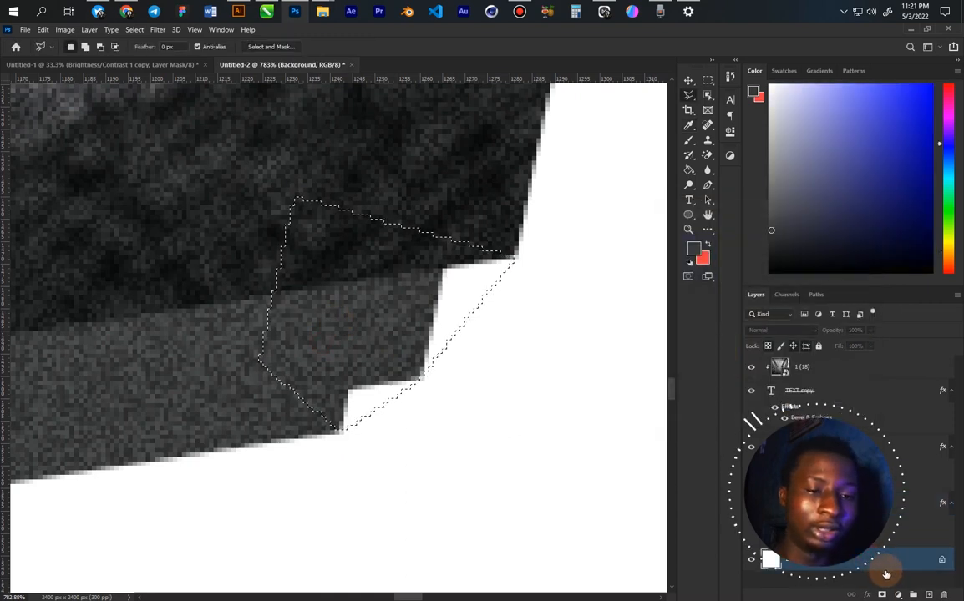
left_click(930, 594)
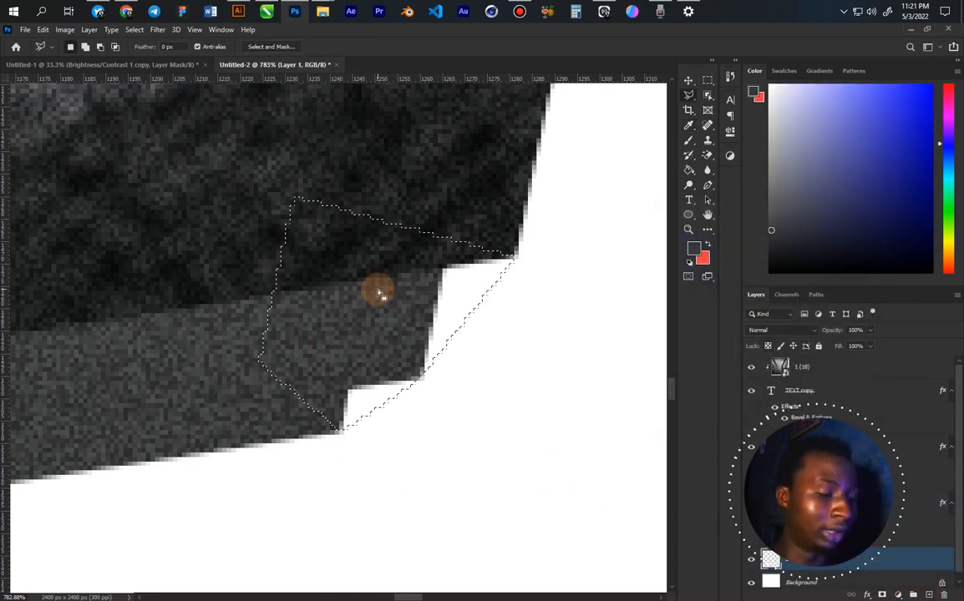
key("g")
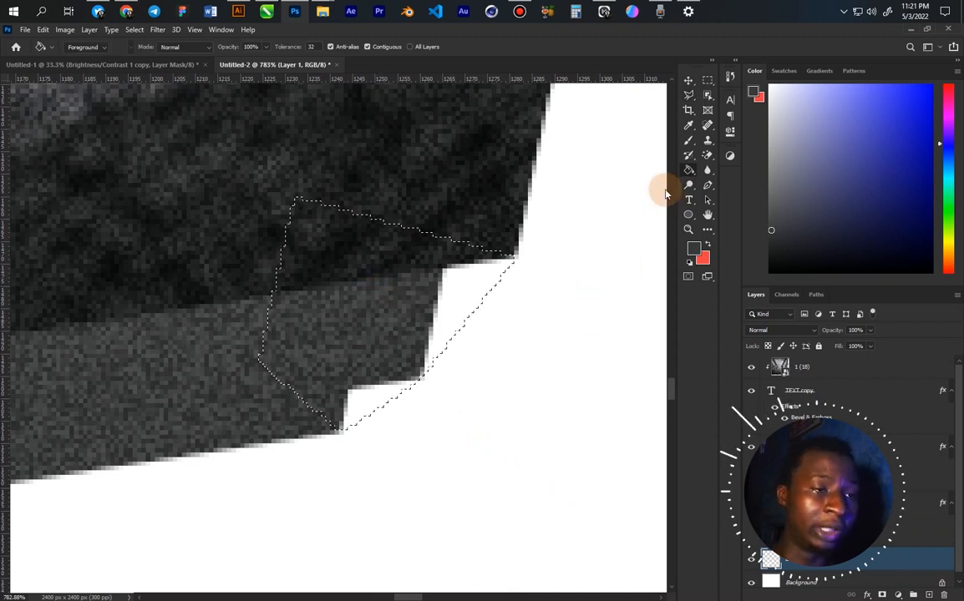
left_click(414, 281)
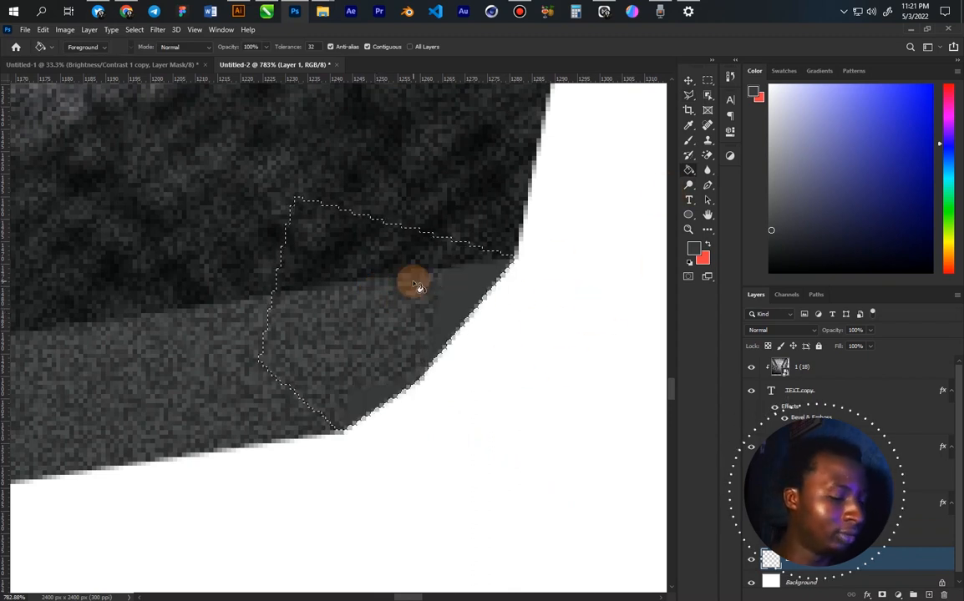
Step: Select the stepped gap at the E's lower-right corner with the Polygonal Lasso, fill it with the foreground colour and deselect
scroll(449, 284, "down", 5)
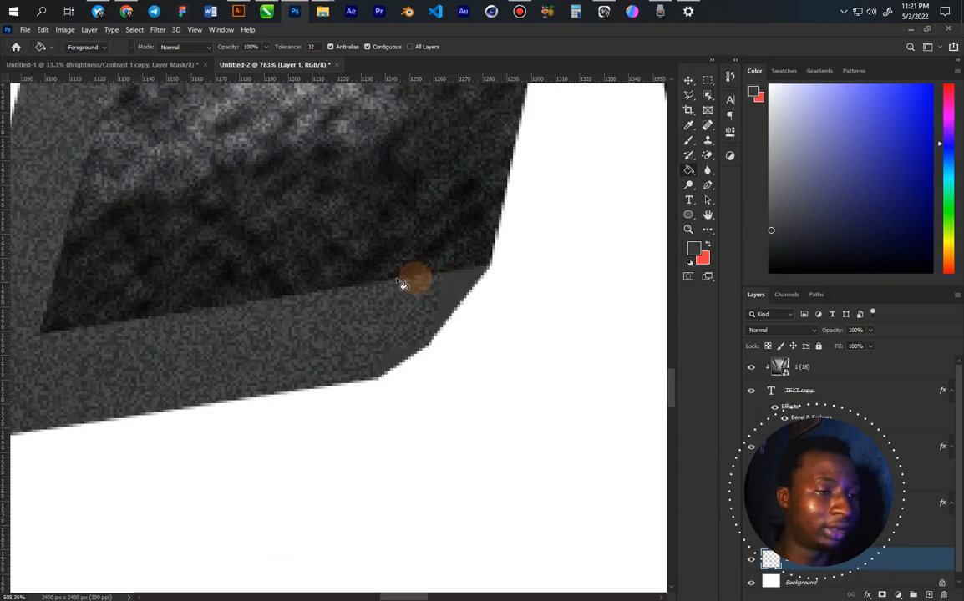
scroll(424, 379, "up", 3)
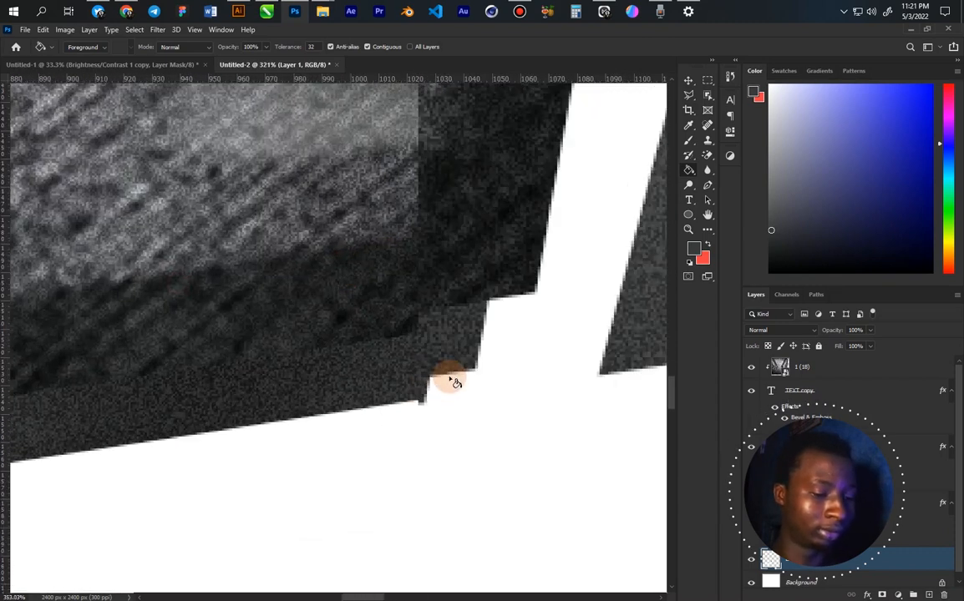
key("p")
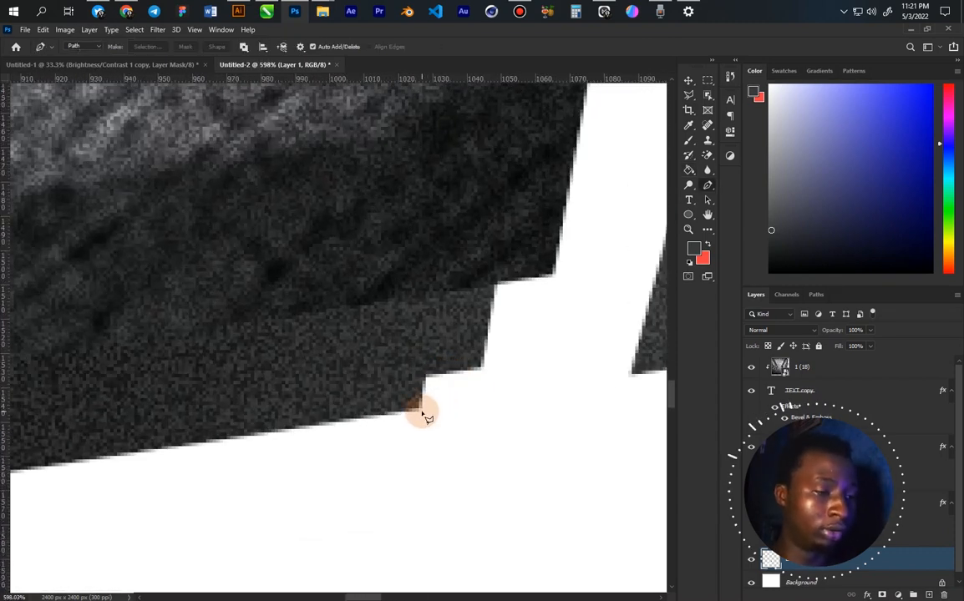
key("l")
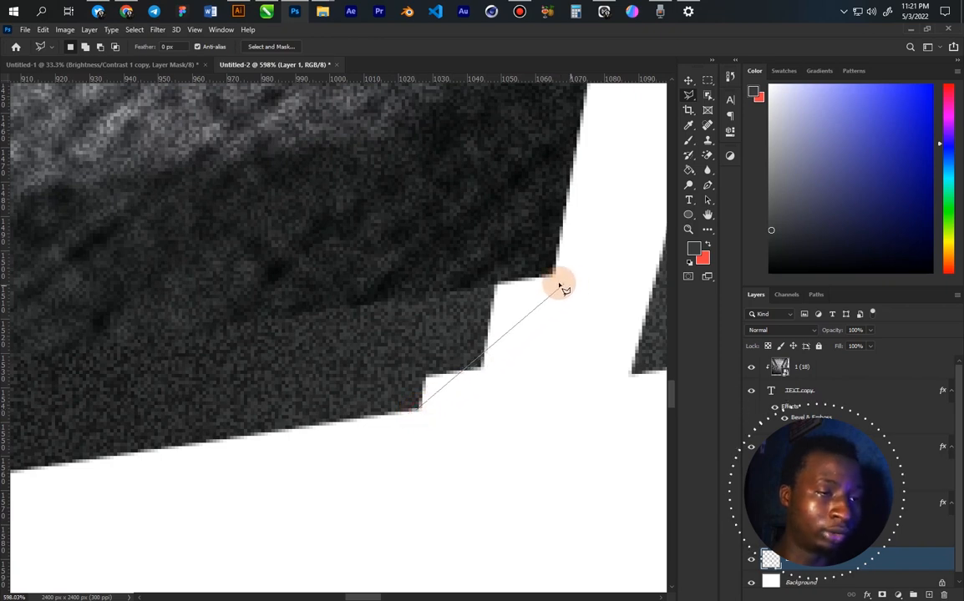
left_click(482, 369)
left_click(552, 274)
left_click(404, 205)
left_click(291, 324)
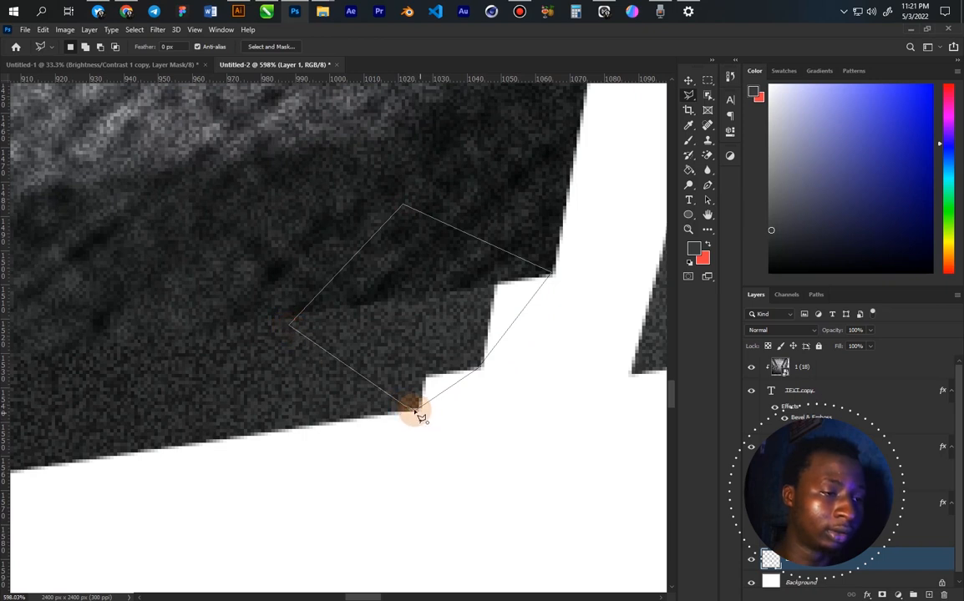
left_click(415, 413)
key("g")
left_click(415, 315)
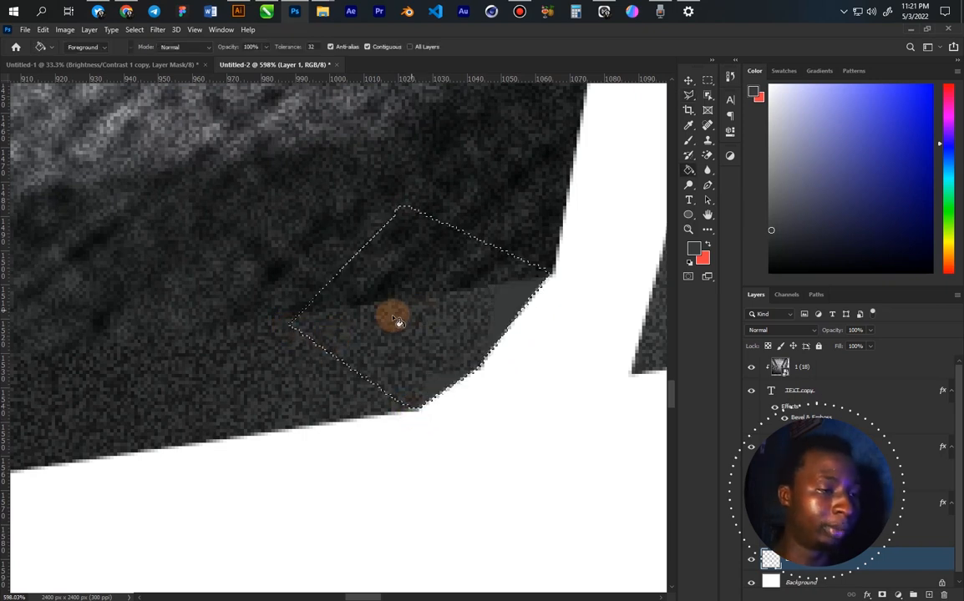
key("ctrl+d")
Step: Outline the stepped gap at the E's upper-left corner with a closed Polygonal Lasso selection
left_click_drag(185, 353, 700, 306)
left_click_drag(283, 301, 499, 293)
left_click_drag(280, 280, 511, 198)
scroll(511, 199, "down", 5)
left_click_drag(473, 134, 424, 406)
left_click_drag(396, 256, 418, 369)
left_click_drag(435, 160, 416, 384)
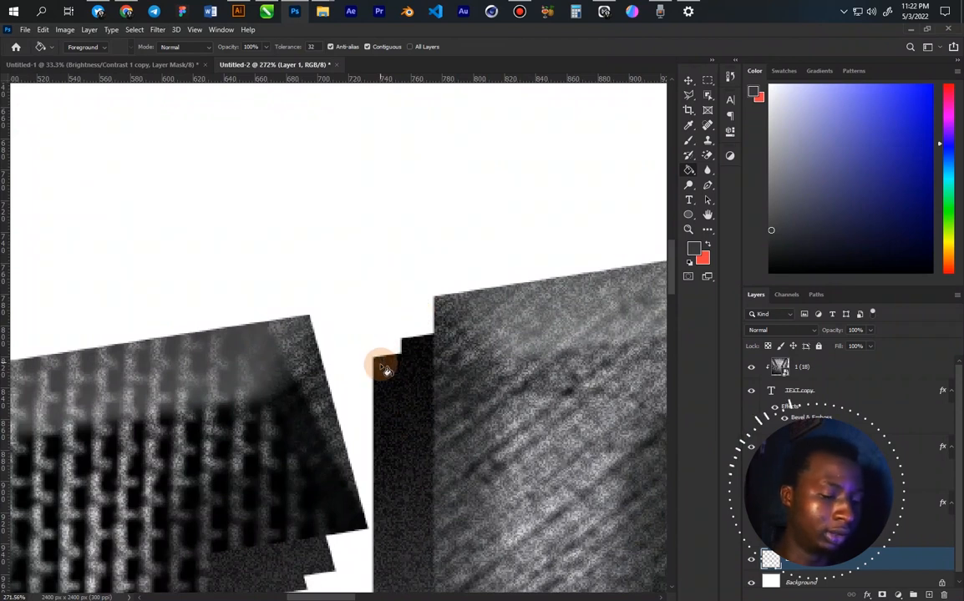
key("l")
scroll(389, 371, "up", 3)
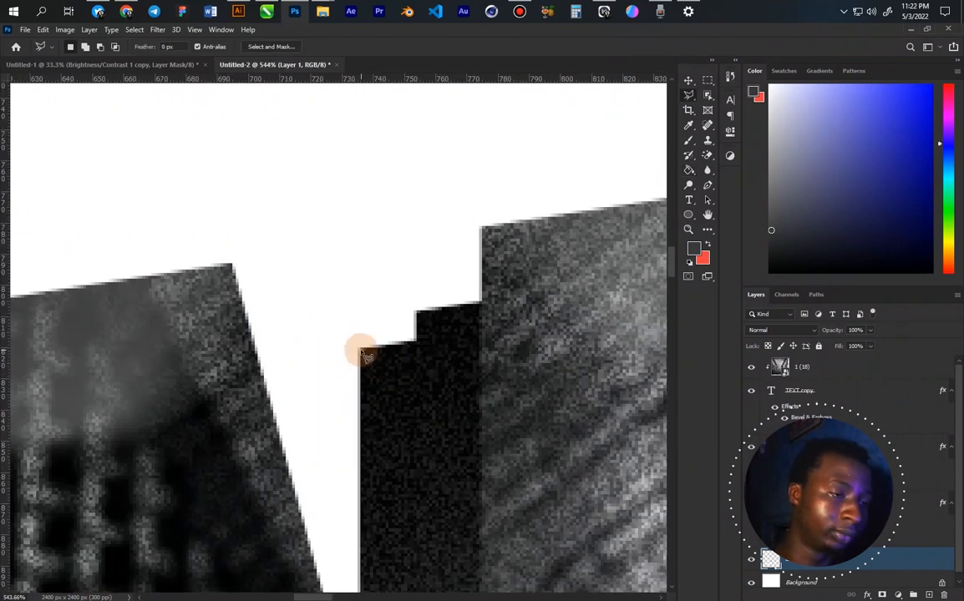
left_click(362, 350)
left_click(482, 227)
left_click(540, 292)
left_click(440, 402)
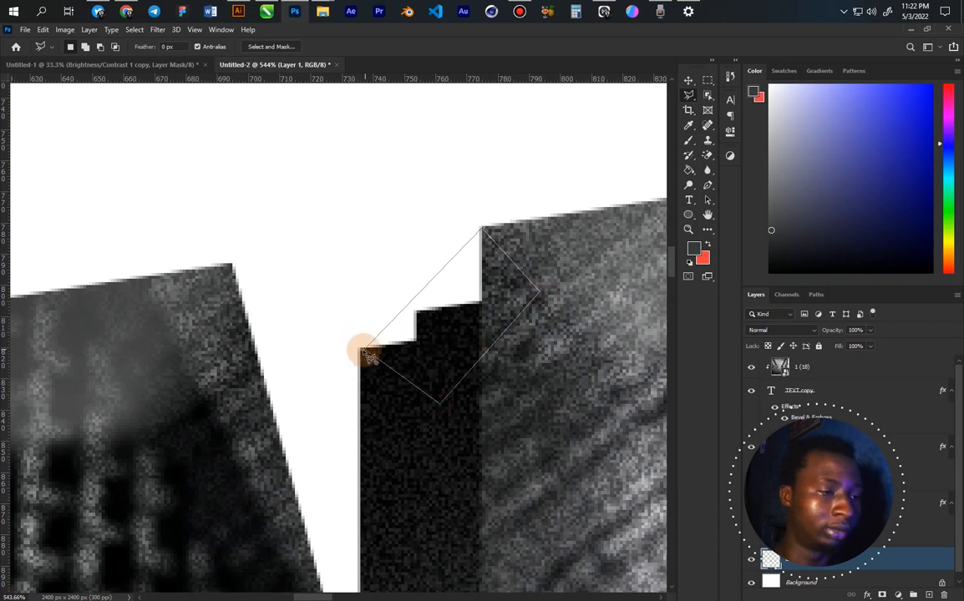
left_click(362, 351)
Step: Select the stepped gap at the first T's upper-left corner with the Polygonal Lasso, fill it with the foreground colour and deselect
scroll(444, 323, "down", 5)
key("ctrl+space")
left_click(356, 314)
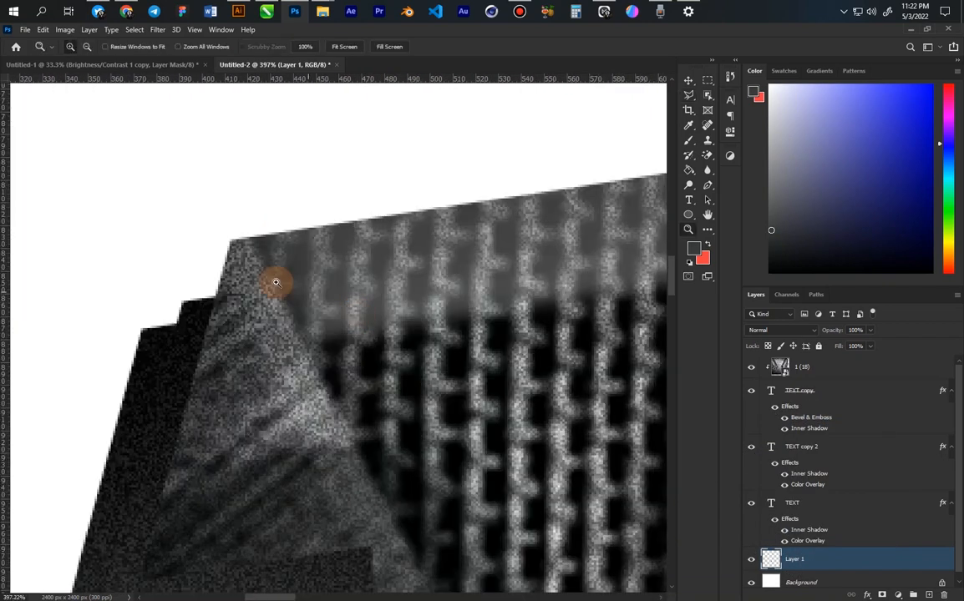
left_click(216, 280)
left_click(280, 326)
left_click(463, 149)
left_click(587, 265)
left_click(504, 372)
left_click(401, 437)
left_click(288, 357)
left_click(279, 326)
key("g")
left_click(385, 361)
key("ctrl+d")
Step: Select the stepped gap at the foot of the first T's stem, fill it with the foreground colour and deselect
scroll(417, 376, "down", 10)
key("l")
scroll(334, 397, "up", 10)
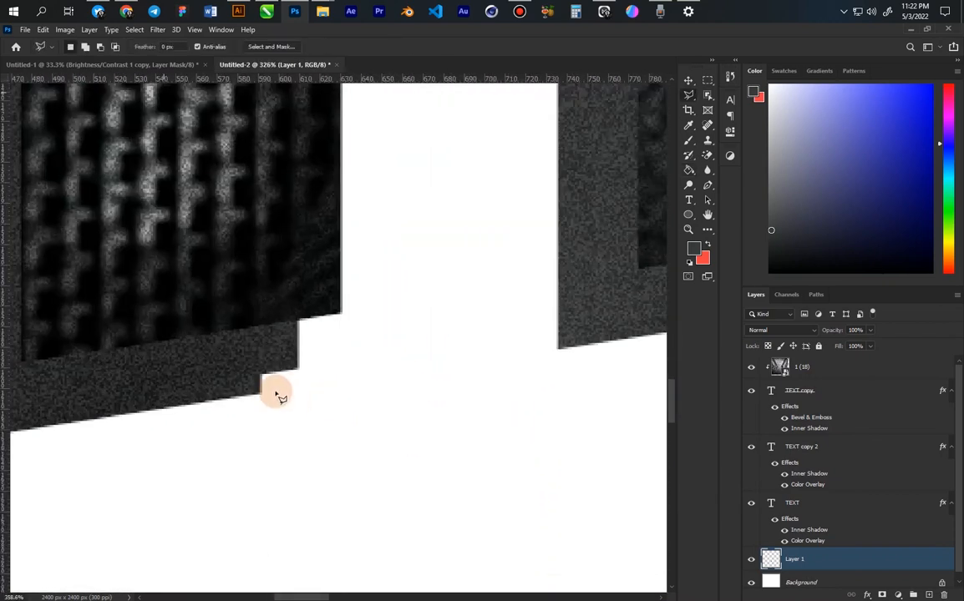
left_click(241, 395)
left_click(317, 344)
left_click(402, 234)
left_click(178, 125)
left_click(165, 324)
left_click(241, 396)
key("g")
left_click(237, 360)
key("ctrl+d")
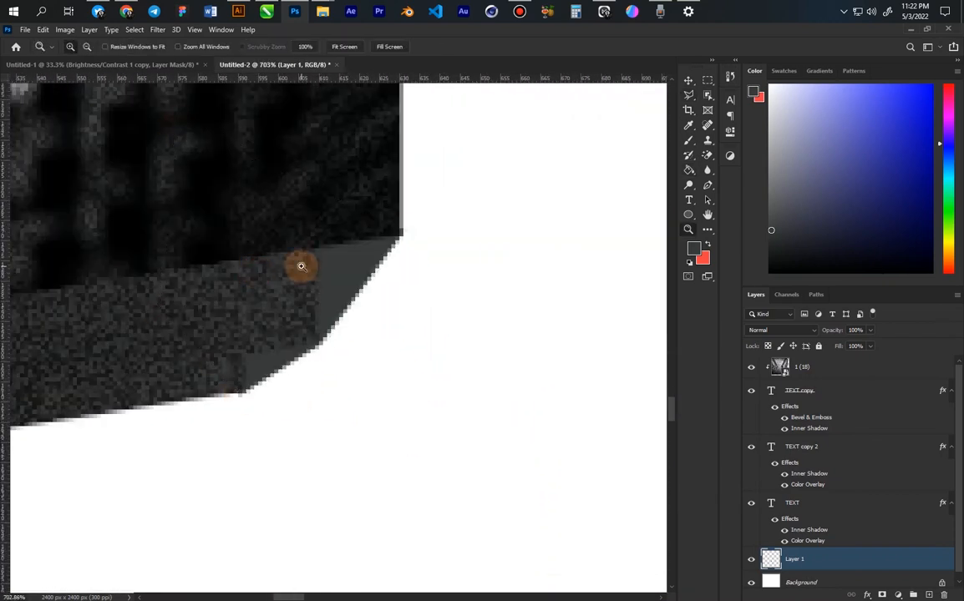
Step: Outline the stepped gap at the foot of the last T's stem with the Polygonal Lasso and fill it with the foreground colour
key("l")
left_click(284, 336)
left_click(328, 313)
left_click(372, 250)
left_click(227, 179)
left_click(215, 308)
left_click(285, 336)
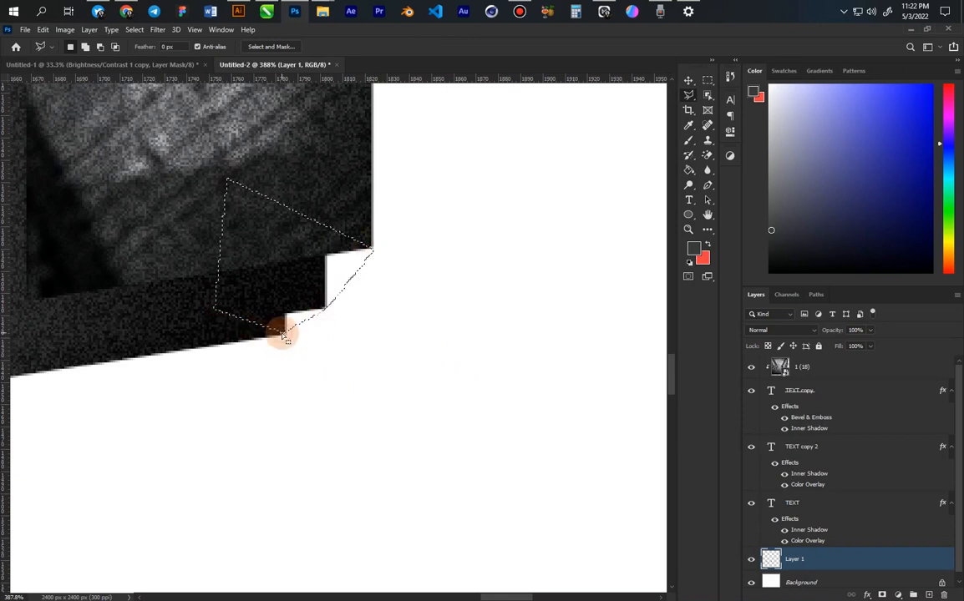
key("g")
left_click_drag(651, 127, 677, 127)
Step: Outline the stepped gap at the lower-right corner of the X's right leg and fill it with the foreground colour
key("l")
left_click(241, 293)
left_click(282, 268)
left_click(329, 211)
left_click(201, 139)
left_click(172, 253)
left_click(241, 293)
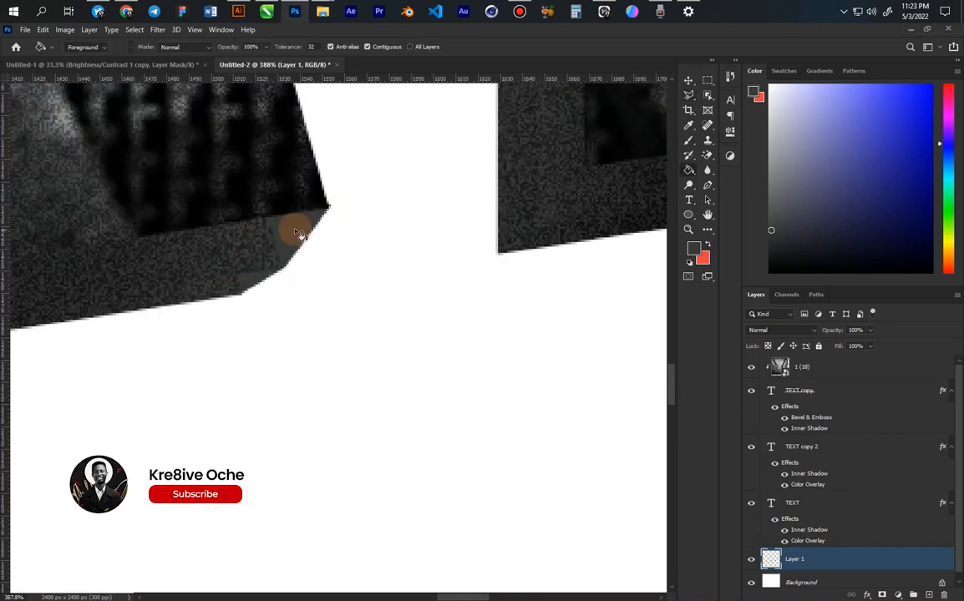
left_click_drag(289, 217, 358, 280)
Step: Outline the stepped gap at the X's upper-left corner with the Polygonal Lasso and fill it with the foreground colour
key("l")
left_click(294, 315)
left_click(356, 252)
left_click(466, 280)
left_click(360, 382)
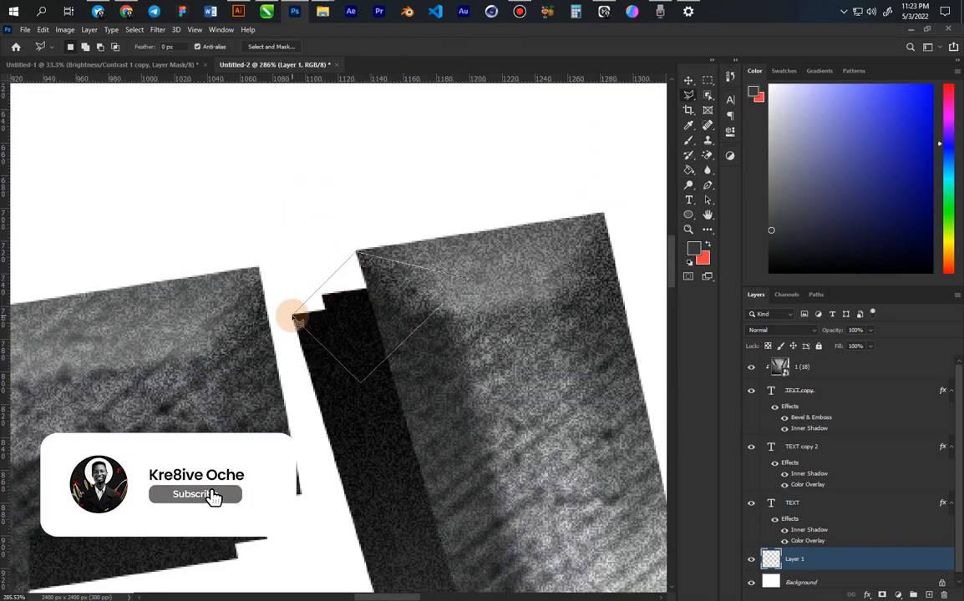
left_click(294, 315)
key("alt+BackSpace")
Step: Select the stepped gap at the lower-right corner of the E's upper arm, fill it with the foreground colour and deselect
left_click_drag(244, 564, 395, 417)
left_click(374, 414)
left_click(423, 385)
left_click(475, 315)
left_click(281, 238)
left_click(326, 359)
left_click(374, 413)
key("ctrl+d")
Step: Outline the stepped gap at the lower-right corner of the first T's crossbar and fill it with the foreground colour
left_click_drag(380, 354, 301, 301)
left_click_drag(176, 380, 244, 334)
left_click(243, 304)
left_click(291, 271)
left_click(343, 203)
left_click(148, 141)
left_click(127, 265)
left_click(243, 303)
key("g")
left_click(275, 251)
left_click_drag(203, 296, 129, 284)
Step: Outline the stepped gap at the lower-right corner of the E's middle arm and fill it with the foreground colour
left_click_drag(272, 357, 301, 297)
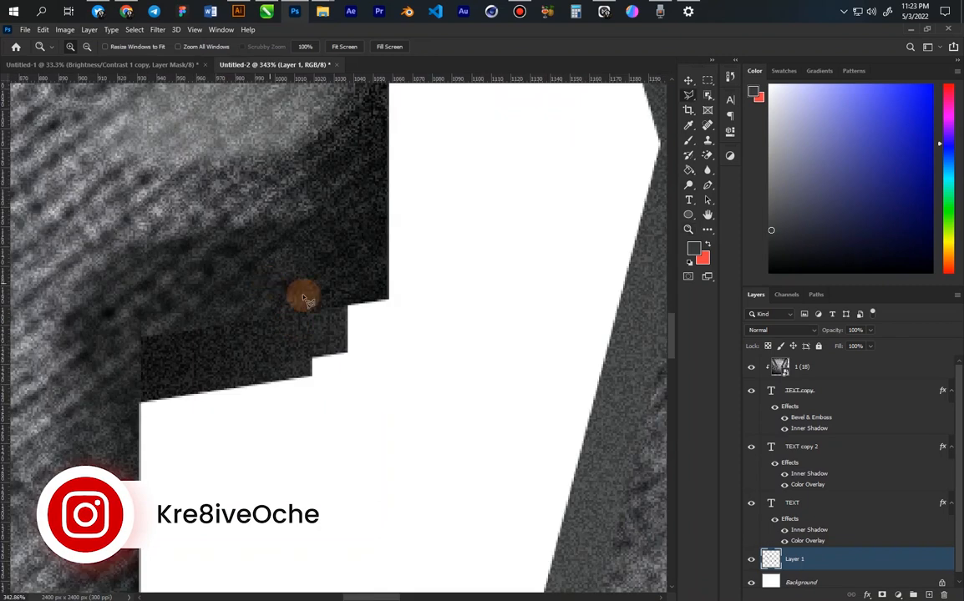
left_click_drag(332, 359, 347, 357)
key("l")
left_click(300, 388)
left_click(358, 353)
left_click(420, 270)
left_click(189, 164)
left_click(301, 388)
key("g")
left_click(321, 350)
left_click_drag(380, 313, 352, 302)
Step: Select the stepped gap at the upper-left corner of the X's right arm, fill it with the foreground colour and deselect
left_click_drag(346, 215, 399, 318)
key("l")
left_click(246, 394)
left_click(348, 289)
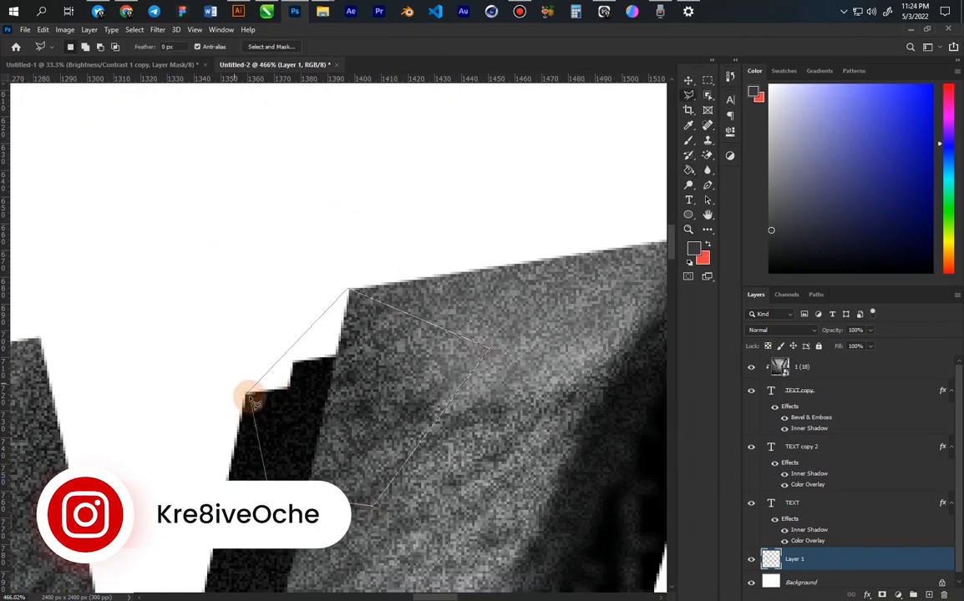
left_click(246, 391)
key("g")
left_click(305, 387)
right_click(338, 386)
left_click(346, 394)
Step: Select the stepped gap at the upper-left corner of the last T's crossbar, fill it with the foreground colour and deselect
left_click_drag(413, 203, 445, 257)
key("l")
left_click(201, 330)
left_click(279, 256)
left_click(523, 360)
left_click(238, 435)
left_click(203, 332)
key("g")
left_click(253, 359)
right_click(312, 362)
left_click(320, 368)
Step: Outline the stepped gap at the lower-right corner of the last T's crossbar and fill it with the foreground colour
left_click_drag(449, 232, 512, 279)
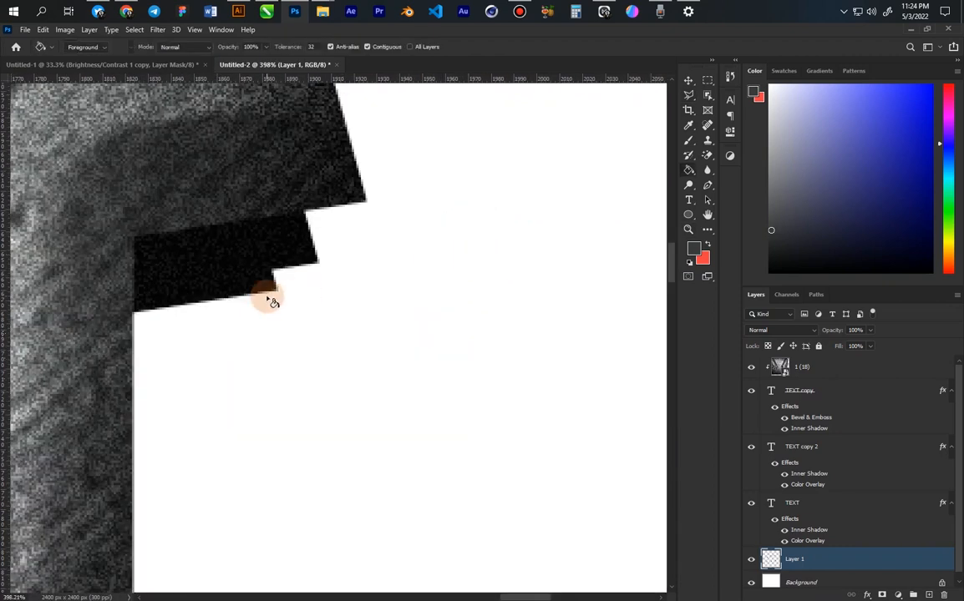
key("l")
scroll(274, 291, "up", 4)
left_click(270, 287)
left_click(338, 247)
left_click(415, 148)
left_click(122, 118)
left_click(190, 261)
left_click(271, 286)
key("g")
left_click(334, 211)
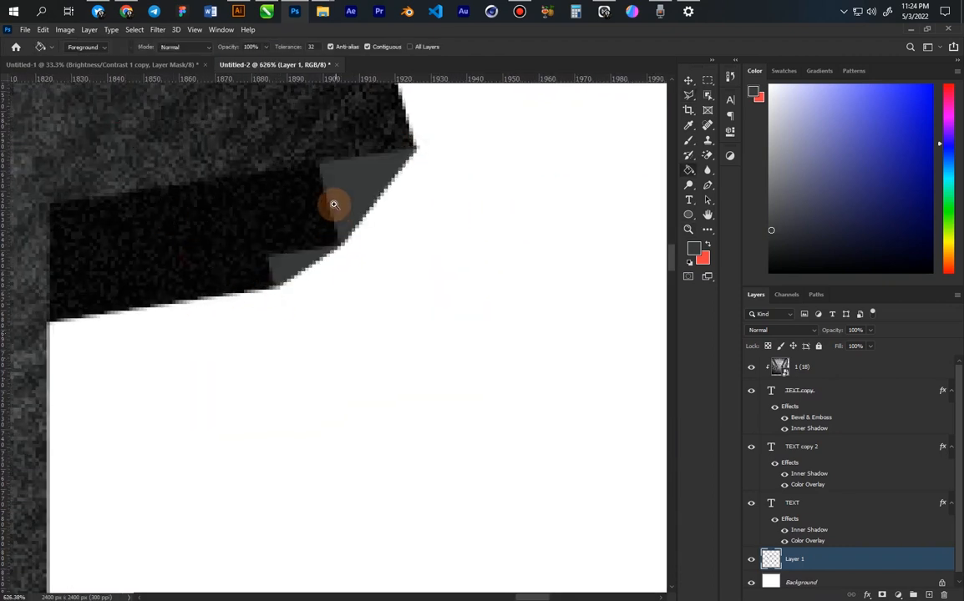
key("z")
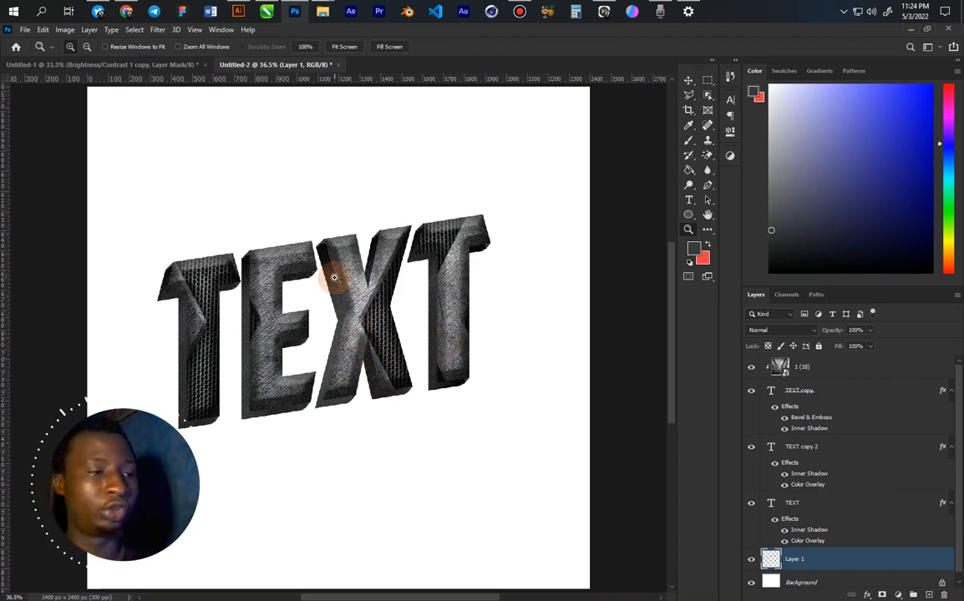
Step: Convert the patch layer with the corner fills to a smart object and apply an Inner Shadow with the preset settings
left_click_drag(312, 232, 351, 217)
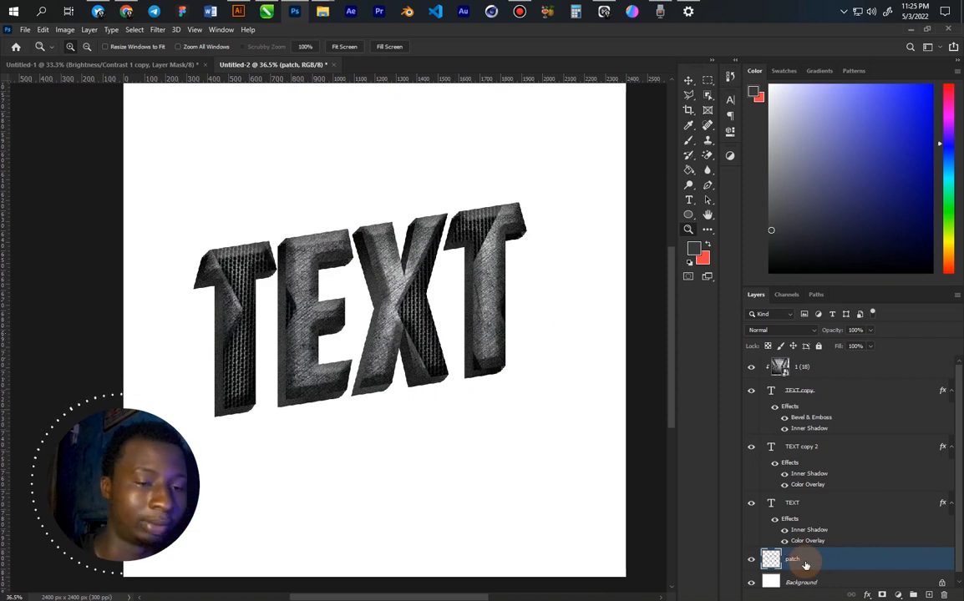
right_click(806, 566)
left_click(894, 238)
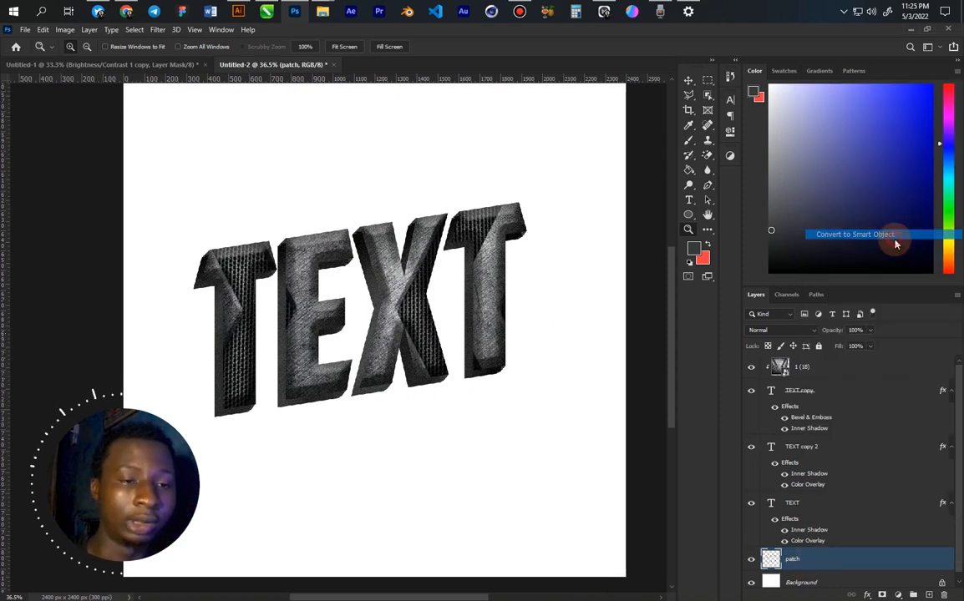
double_click(825, 562)
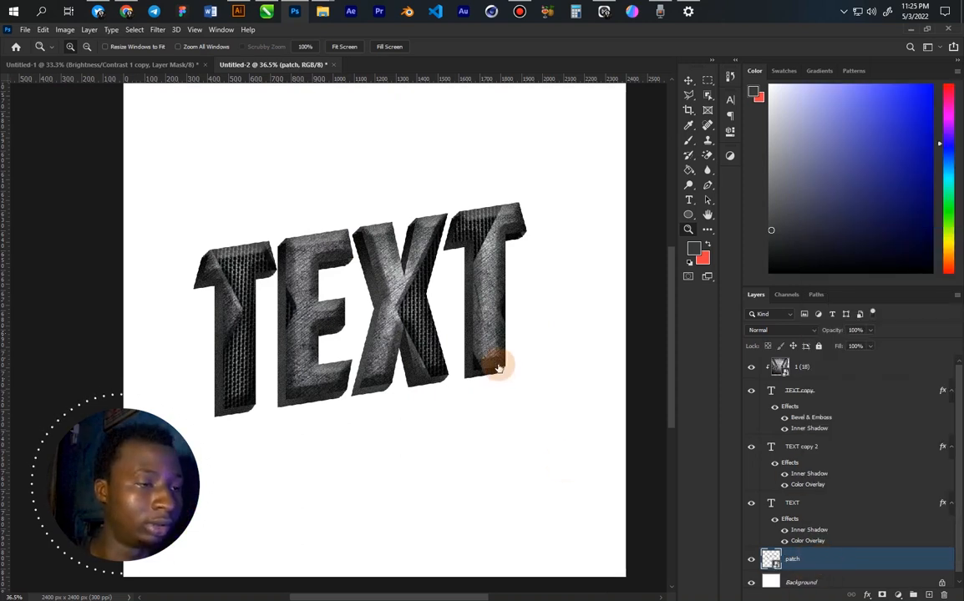
left_click(578, 222)
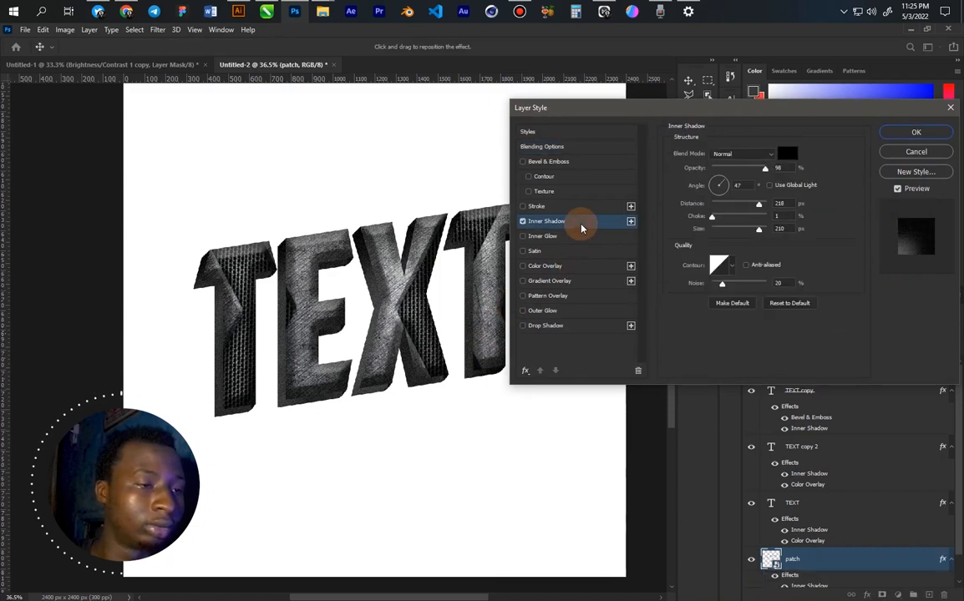
left_click(916, 132)
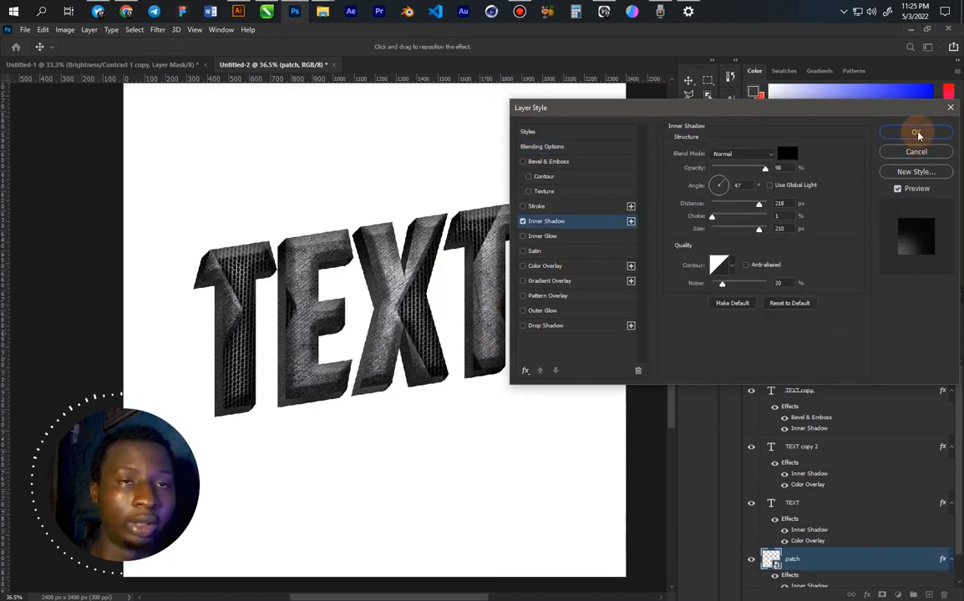
Step: Group the texture layer, the three TEXT layers and the patch layer into a group named text
key("z")
left_click(445, 296)
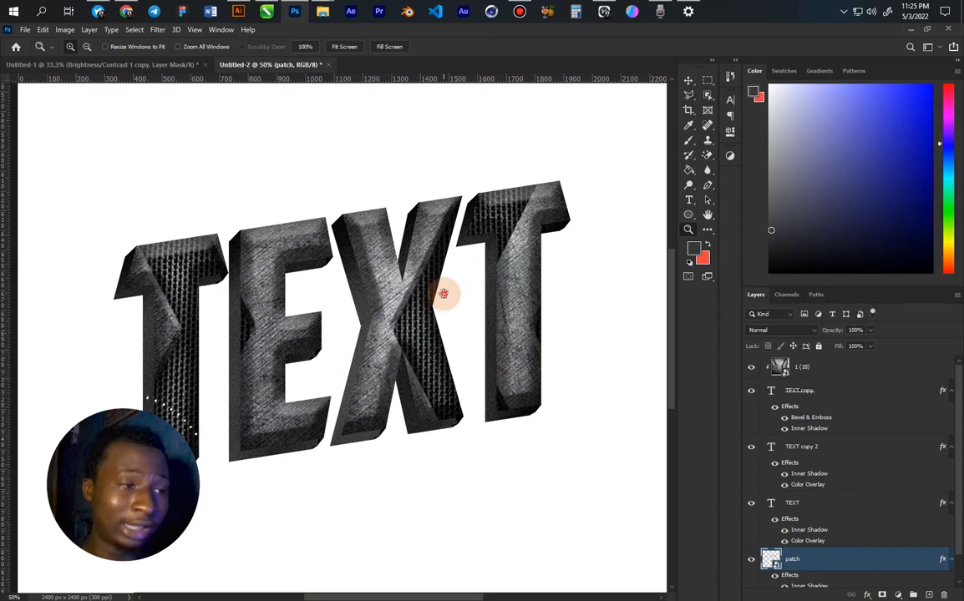
left_click_drag(443, 290, 424, 273)
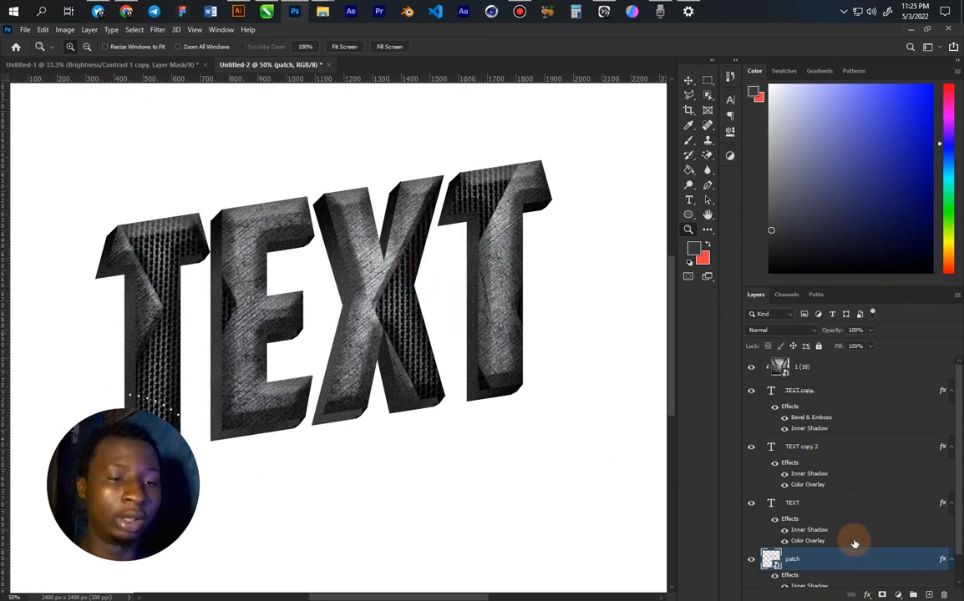
left_click(871, 379, "shift")
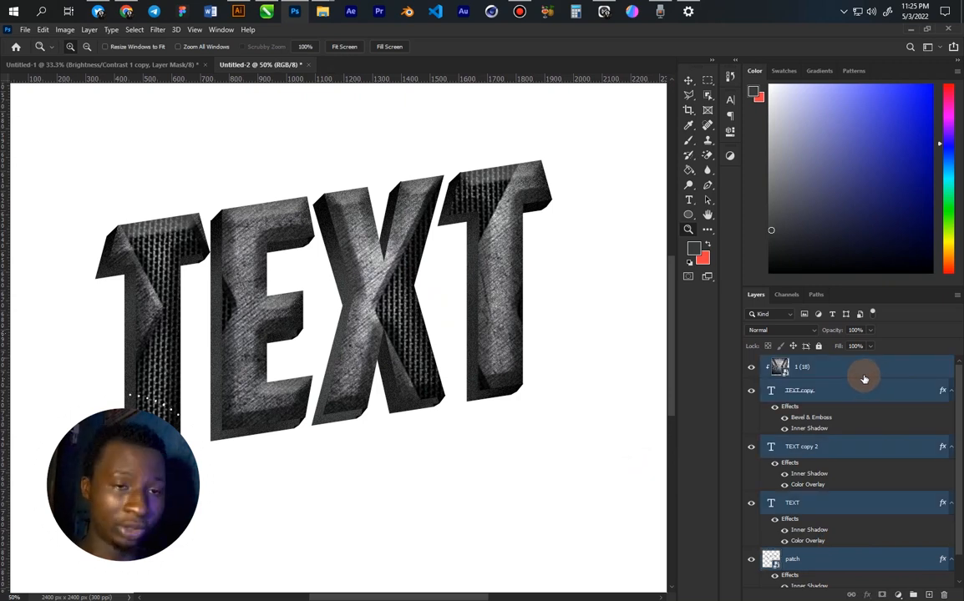
key("ctrl+g")
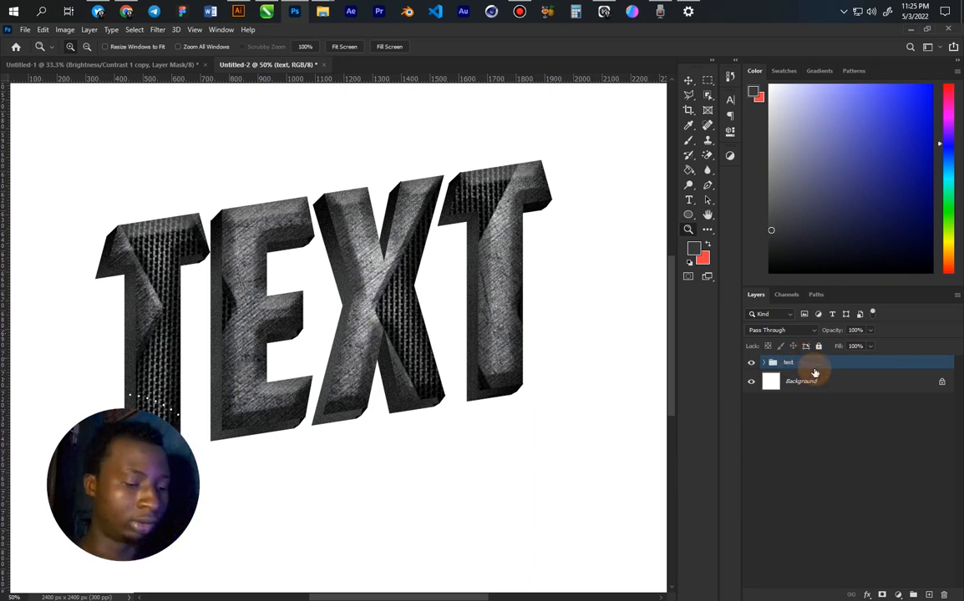
Step: Duplicate the text group and convert the copy to a smart object, with the original group hidden
key("ctrl+j")
right_click(817, 365)
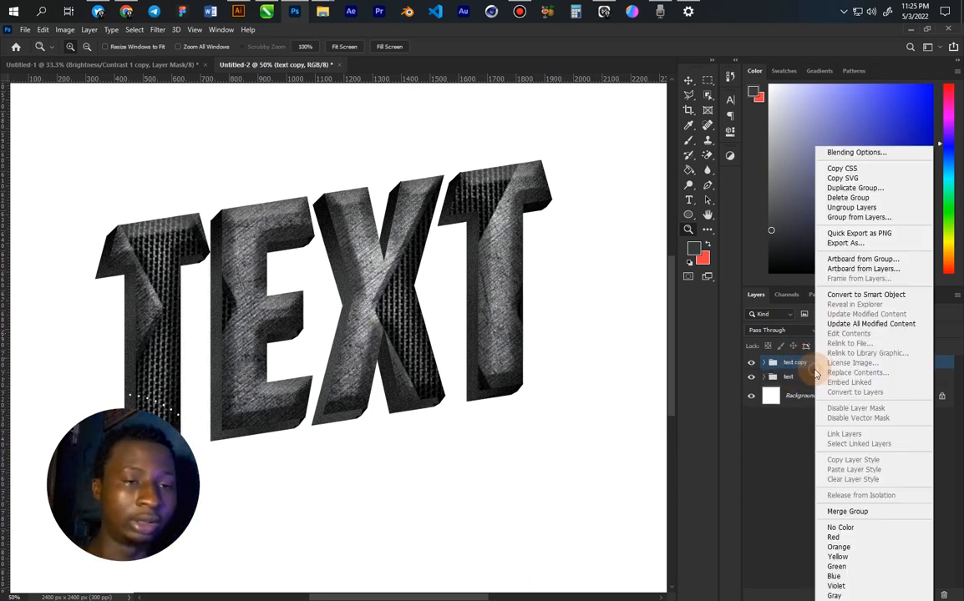
left_click(839, 297)
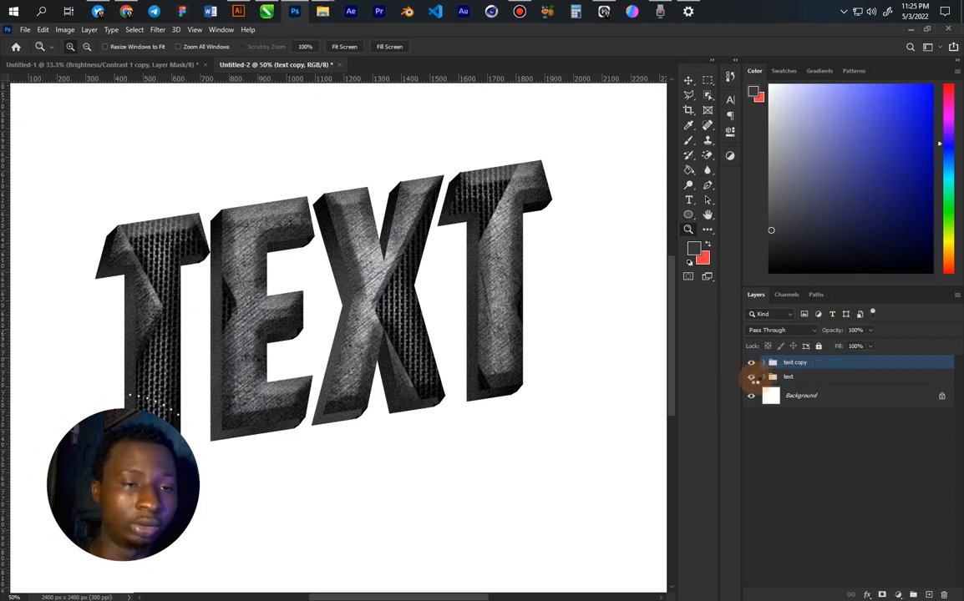
right_click(829, 368)
left_click(735, 223)
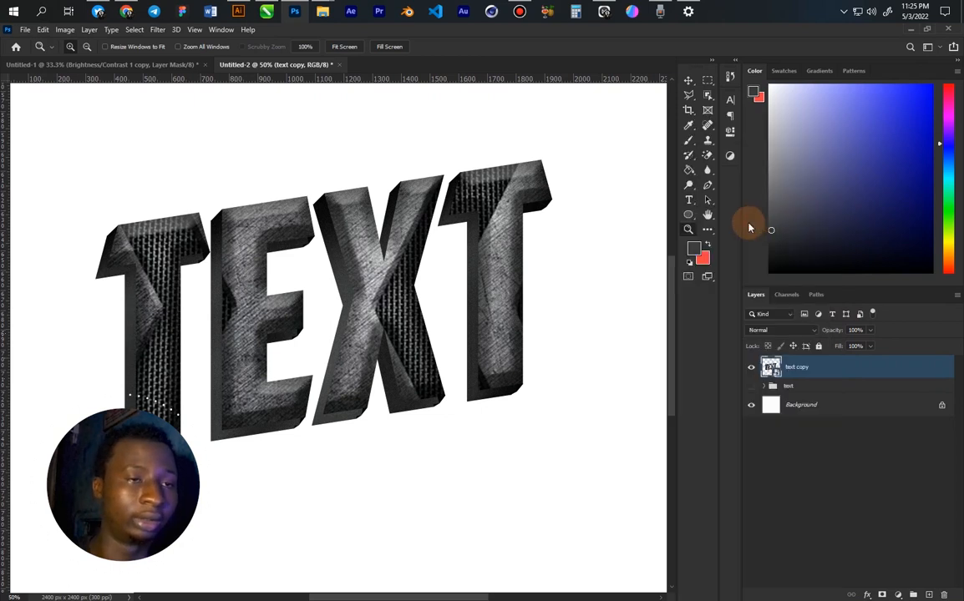
Step: Create a new layer directly above the Background and fill it with light grey using Paint Bucket
left_click(611, 197, "alt")
left_click(611, 196, "alt")
left_click_drag(519, 239, 492, 314)
key("v")
left_click(854, 406)
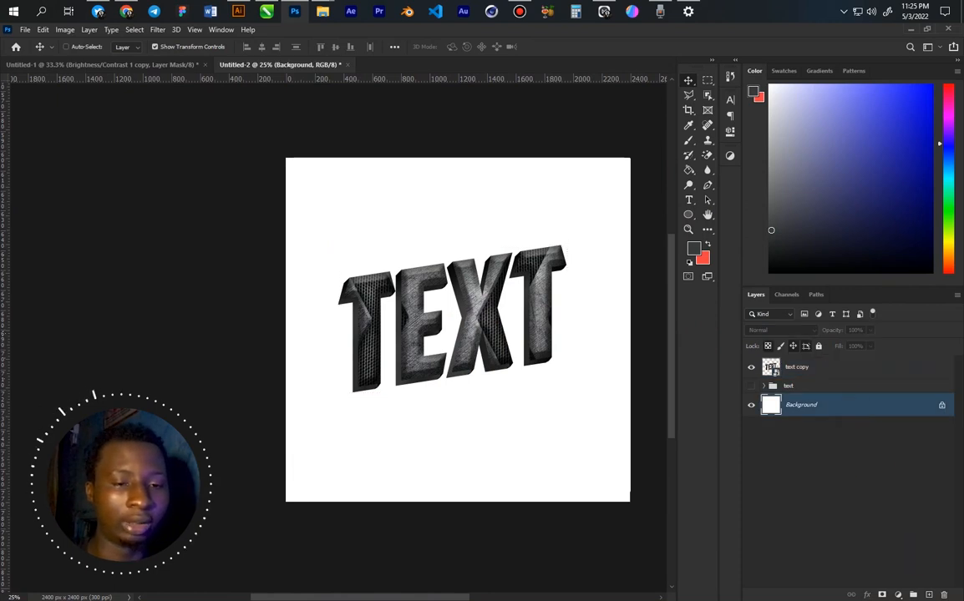
left_click(930, 595)
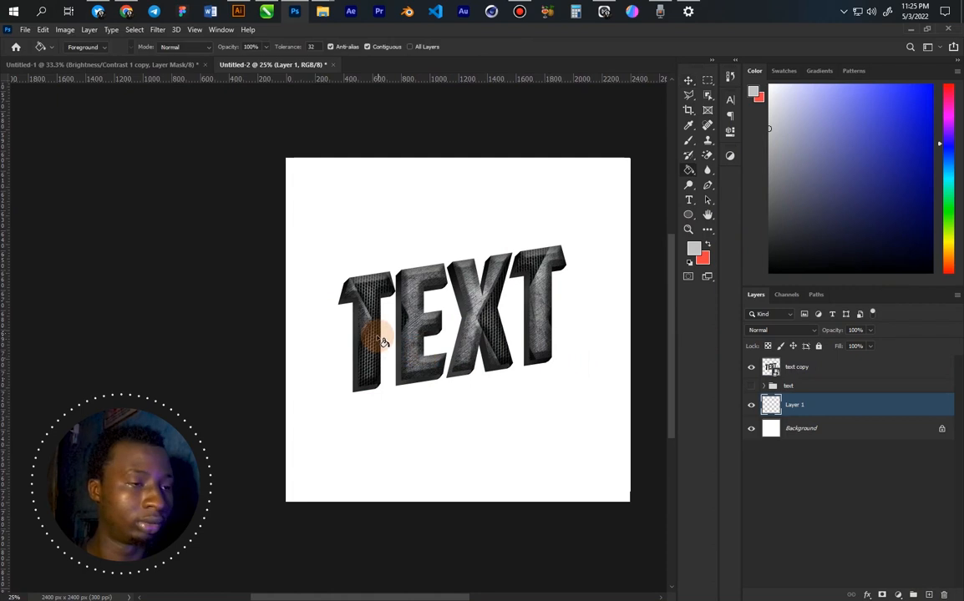
key("g")
left_click(467, 335)
Step: Add a light grey to white linear Gradient Overlay to Layer 1 with the angle set to -132°
key("z")
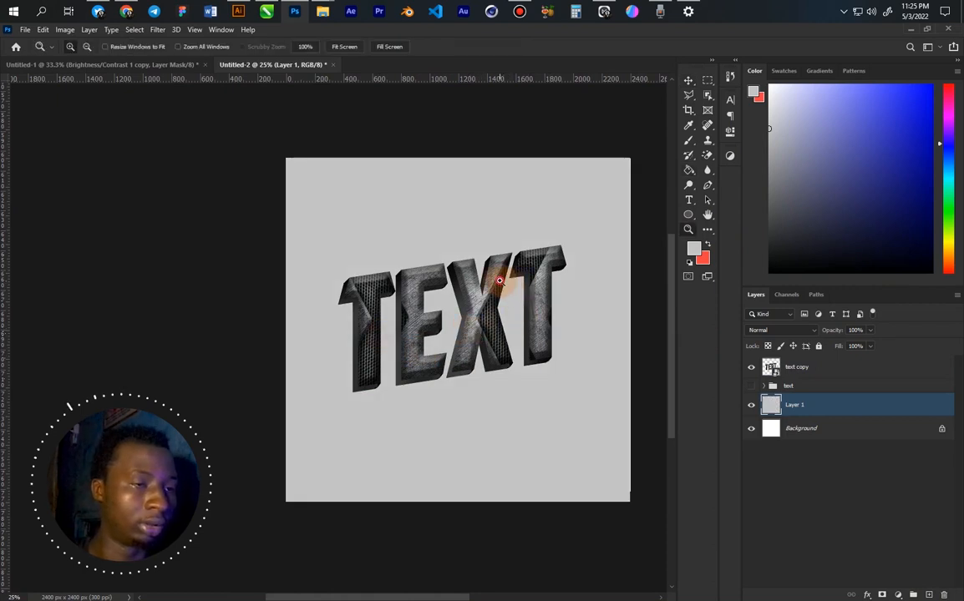
left_click(499, 280)
left_click_drag(513, 280, 454, 265)
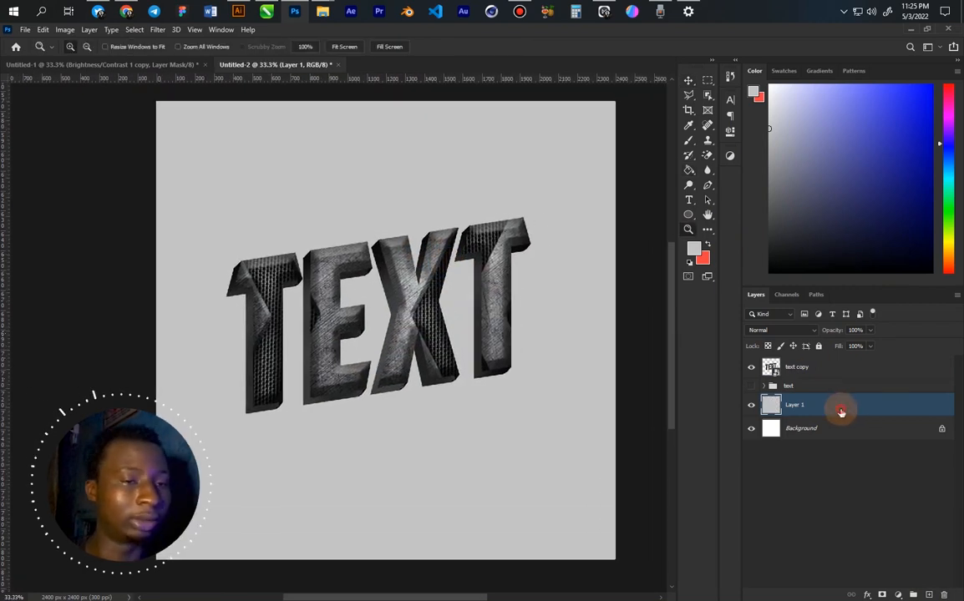
double_click(842, 415)
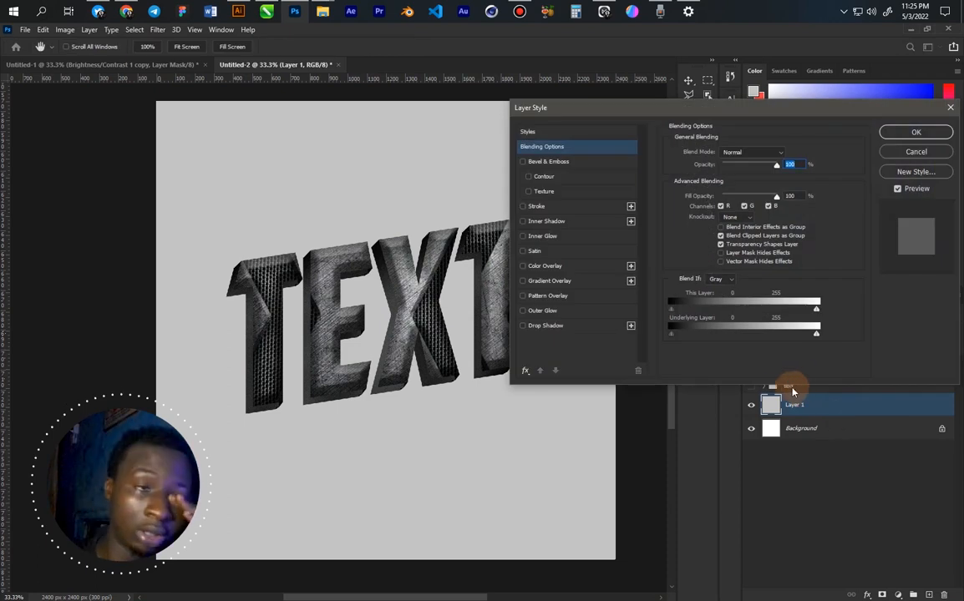
left_click(580, 283)
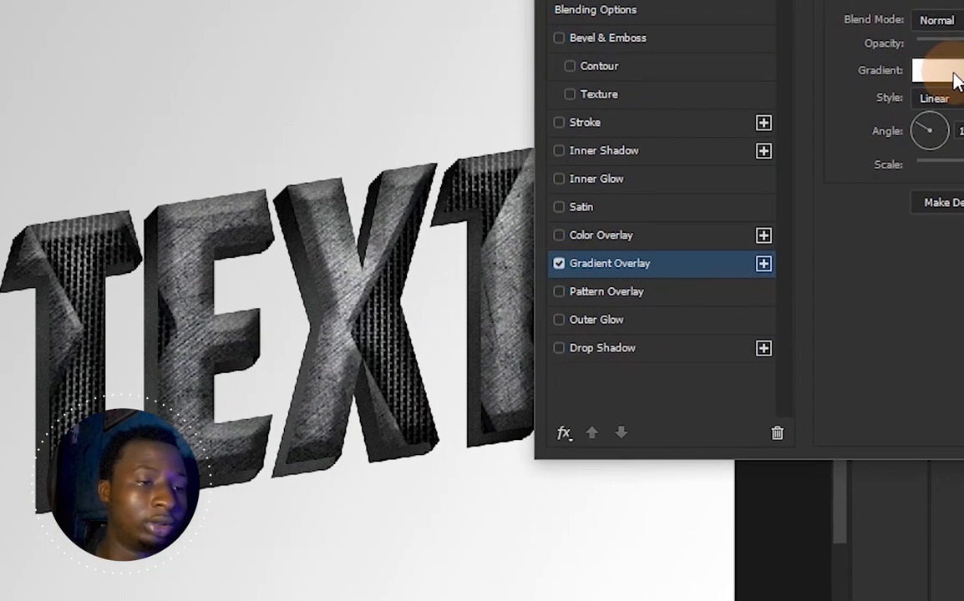
left_click(933, 125)
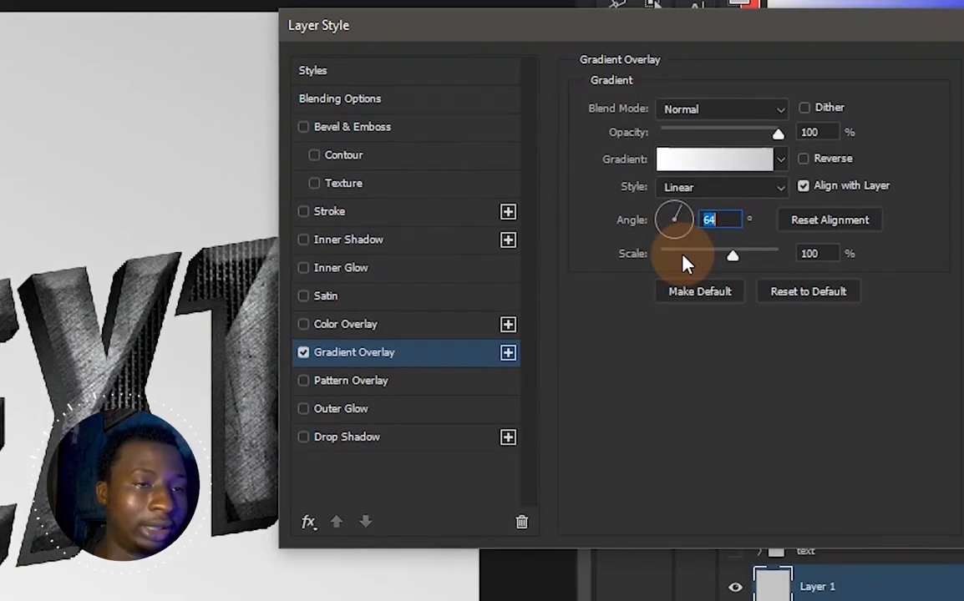
left_click_drag(670, 223, 629, 246)
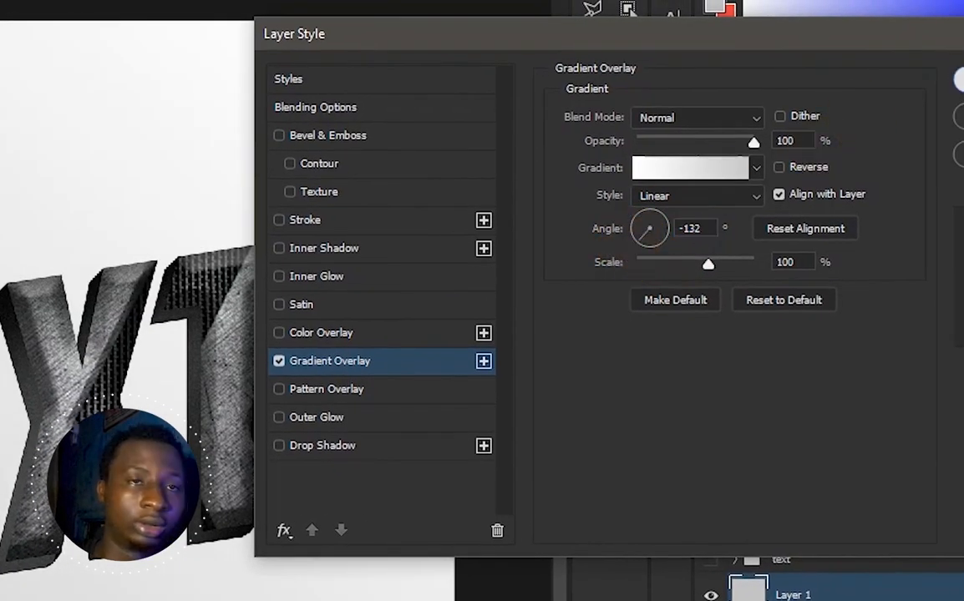
key("Return")
Step: Convert Layer 1 to a smart object and rename it as bg
right_click(718, 594)
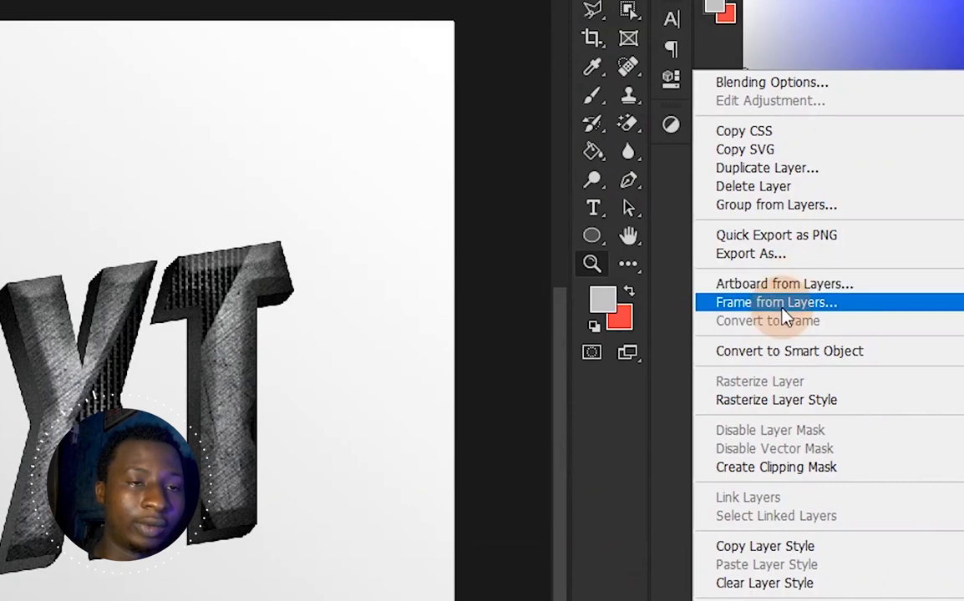
left_click(723, 304)
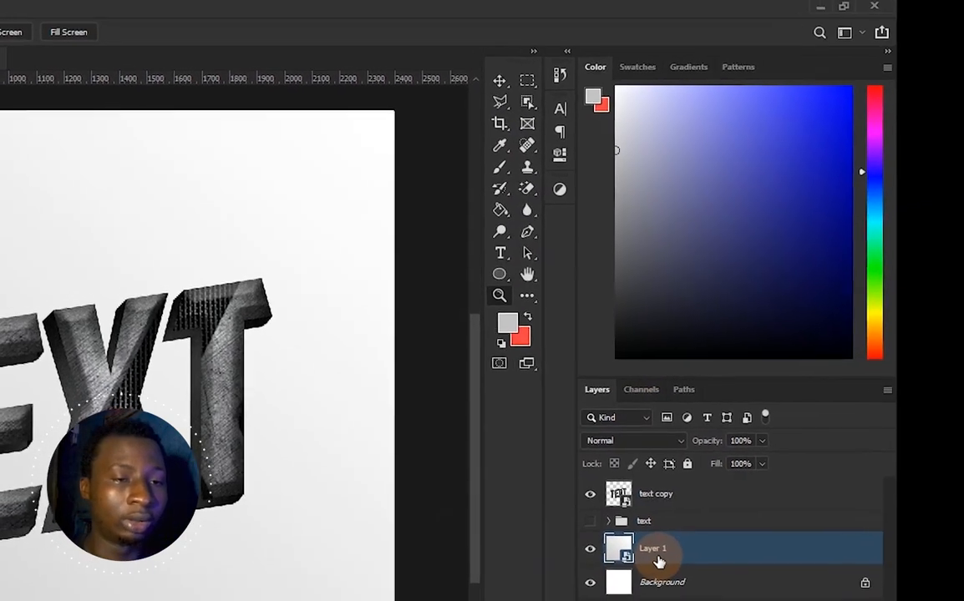
double_click(698, 564)
type("bo")
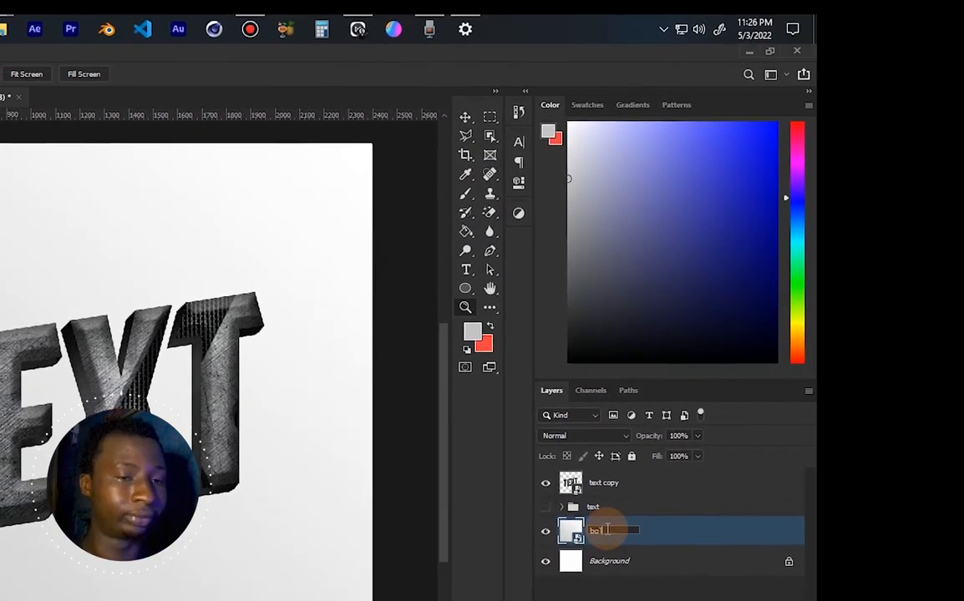
key("Return")
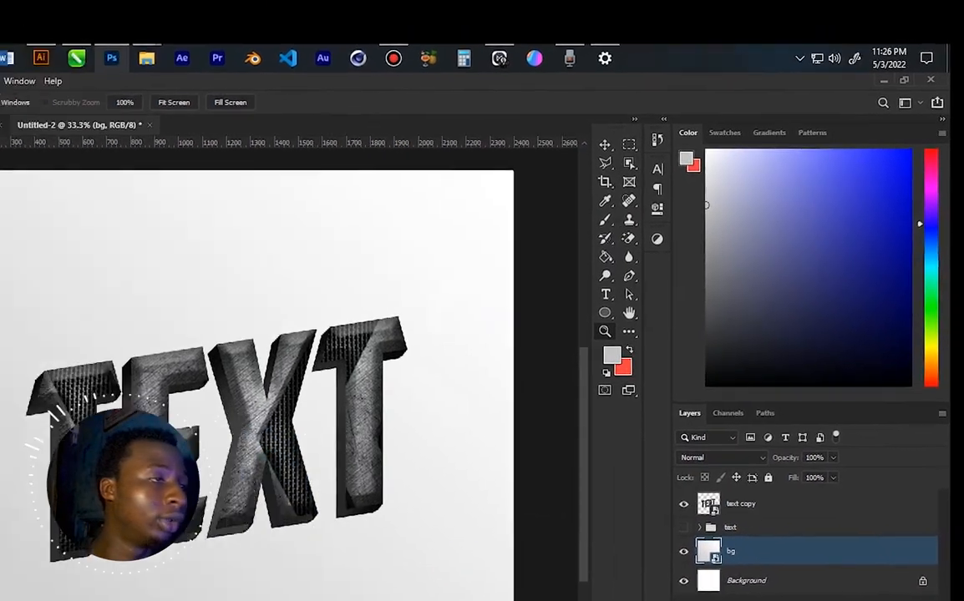
Step: Apply the Add Noise filter to the bg layer with amount 12%, Uniform distribution and Monochromatic enabled
left_click(172, 115)
left_click(196, 115)
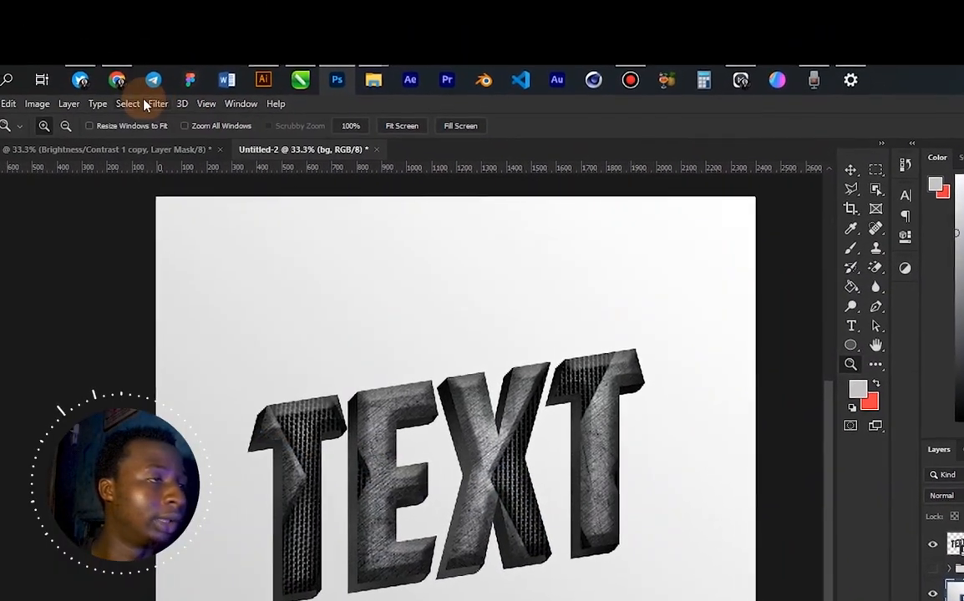
left_click(172, 115)
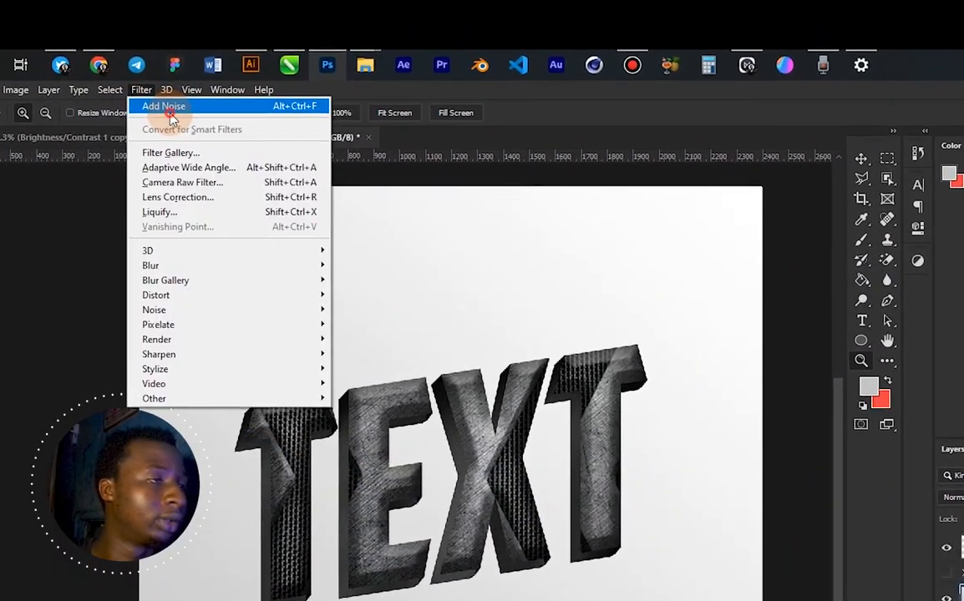
left_click(172, 115)
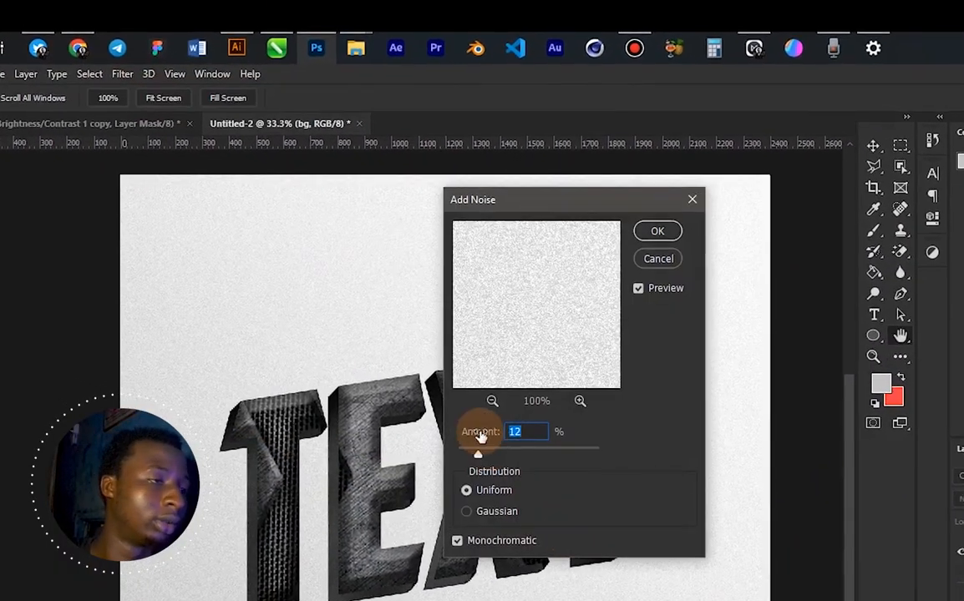
left_click(660, 223)
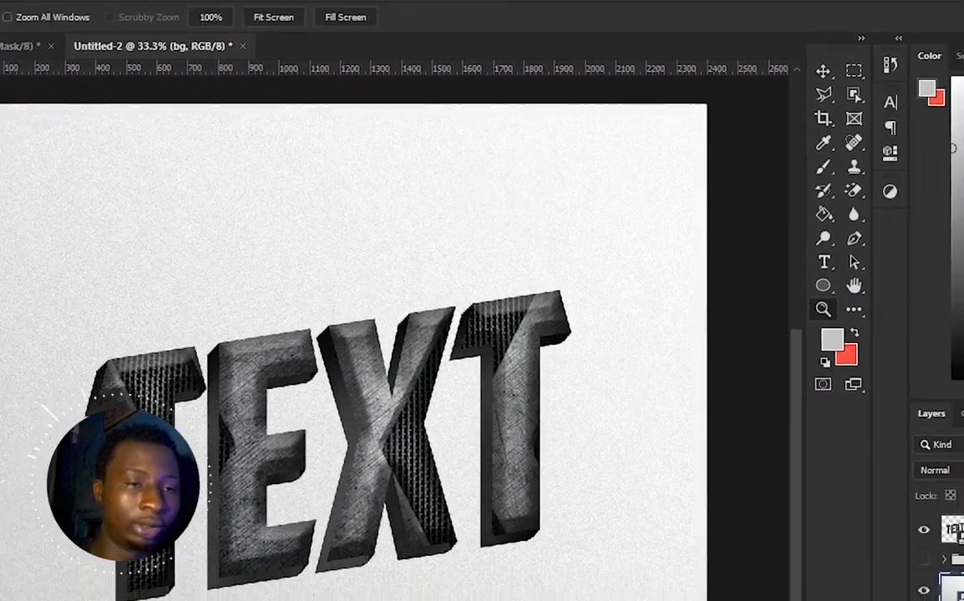
Step: Add a Multiply drop shadow to the text copy layer with opacity 20%, angle 31°, distance 178 px, size 117 px and noise 41%
double_click(785, 436)
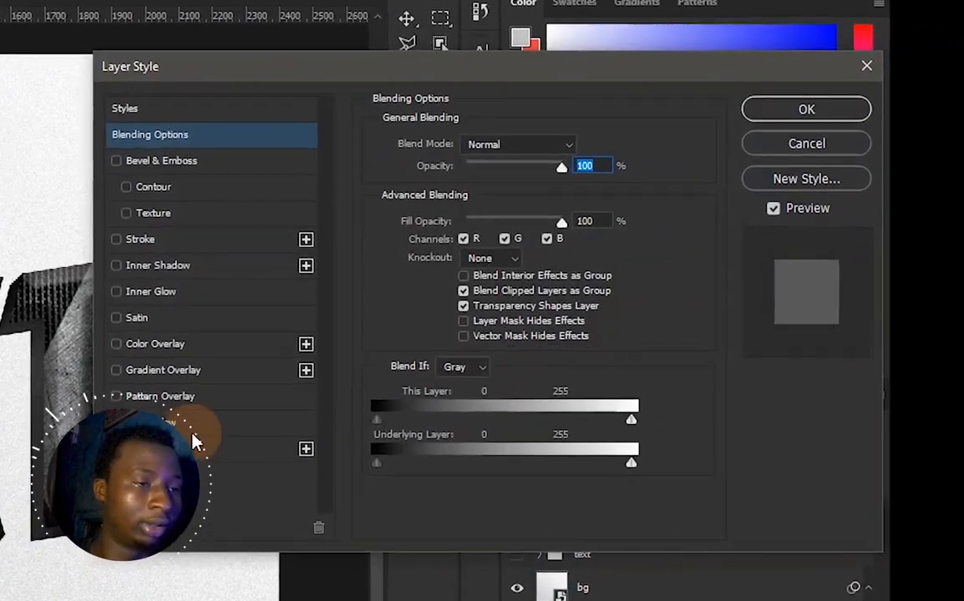
left_click(194, 438)
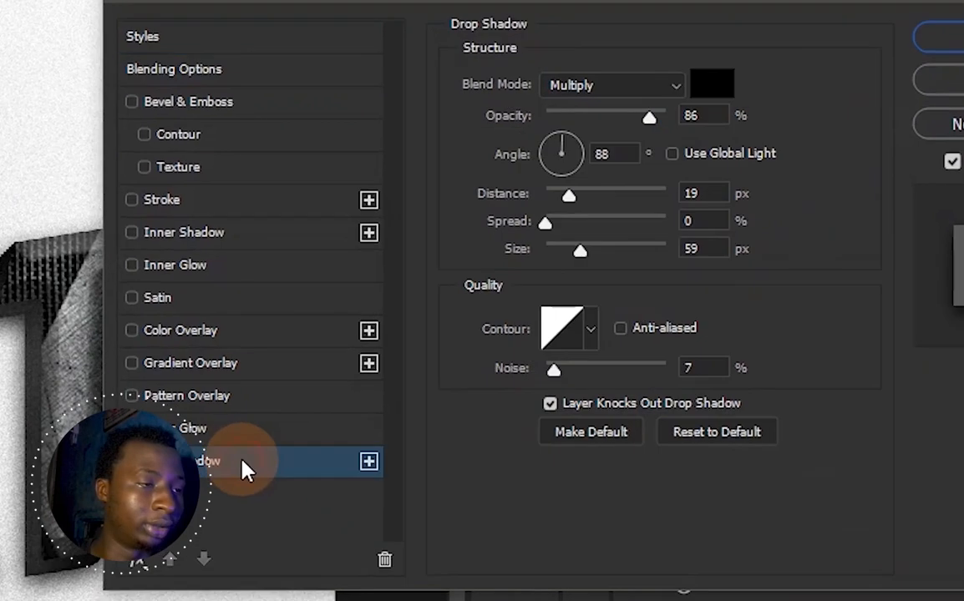
left_click_drag(580, 140, 643, 107)
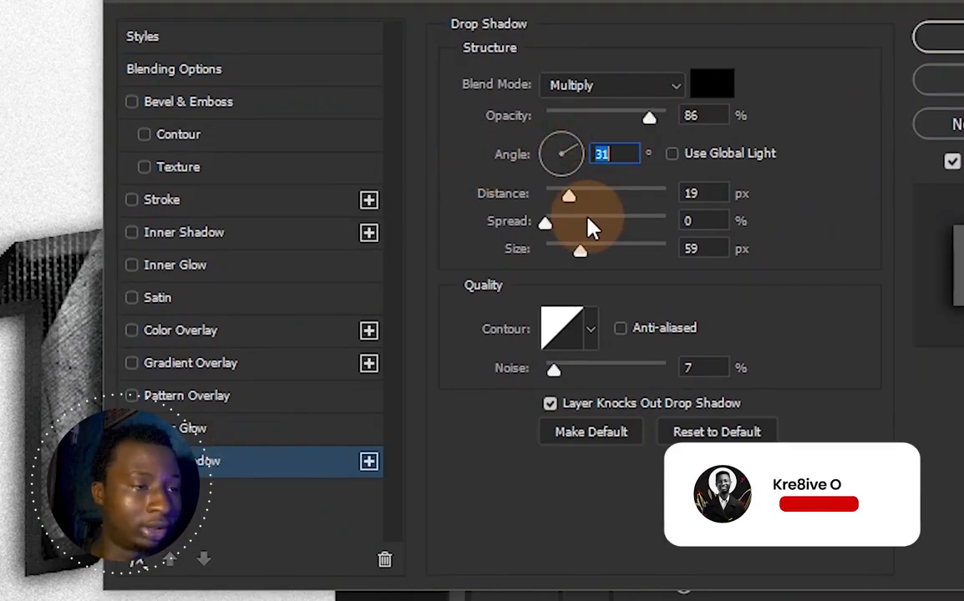
left_click_drag(599, 200, 637, 199)
left_click_drag(649, 118, 571, 120)
left_click_drag(659, 204, 648, 203)
left_click_drag(580, 251, 610, 261)
left_click(609, 253)
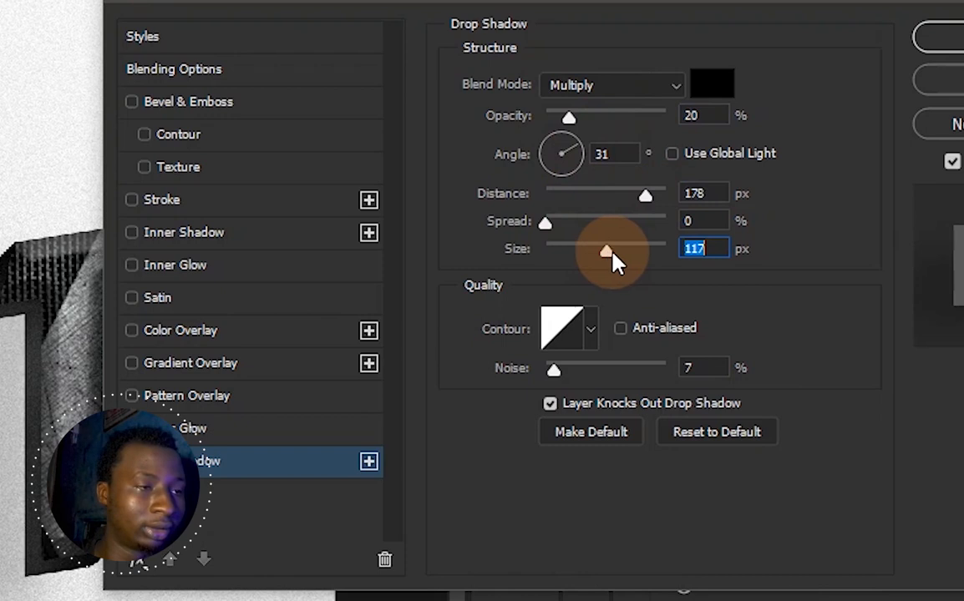
left_click(554, 370)
left_click_drag(567, 373, 602, 372)
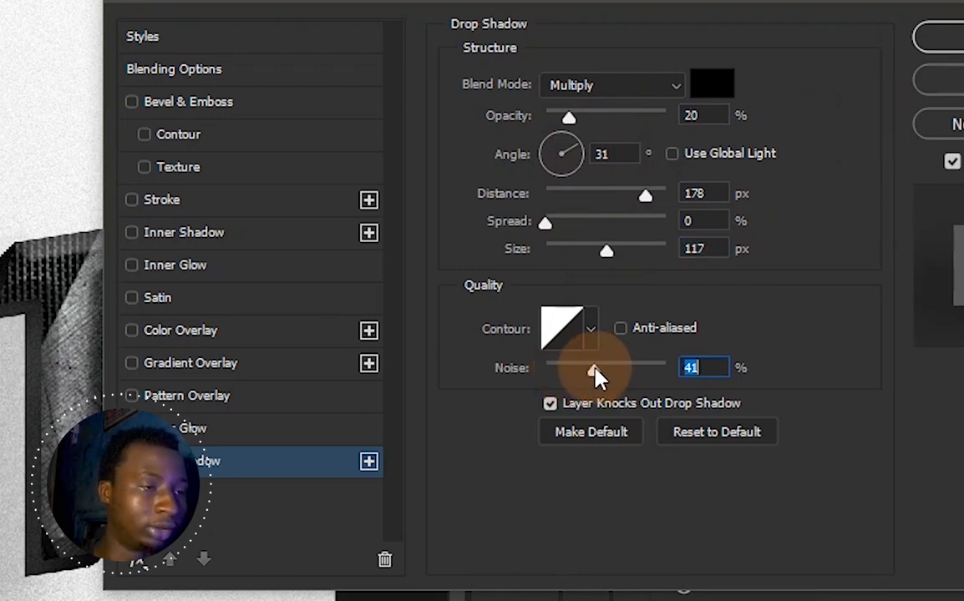